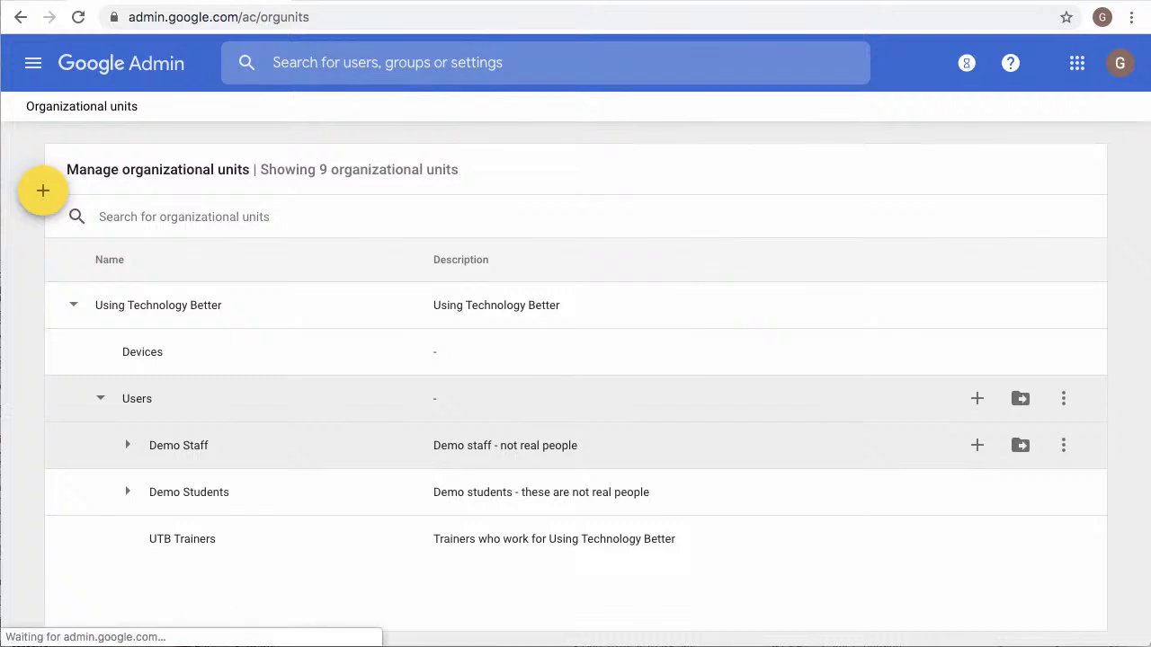
Step: Expand the Demo Students organizational unit and go to the list of G Suite core services
click(128, 491)
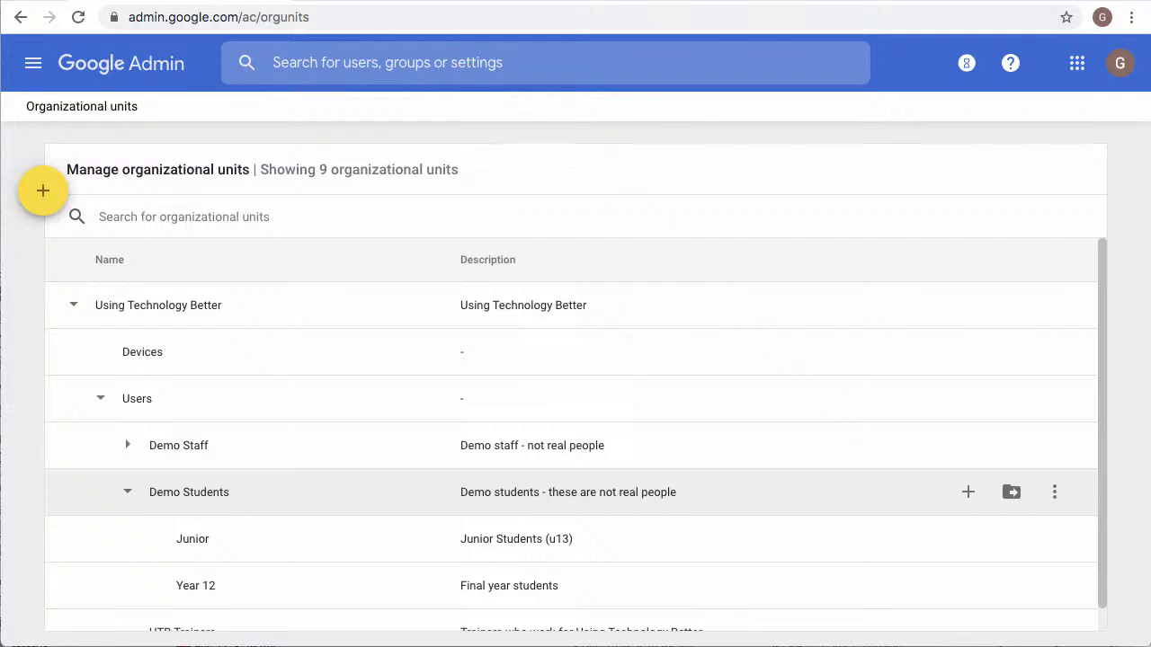
click(32, 62)
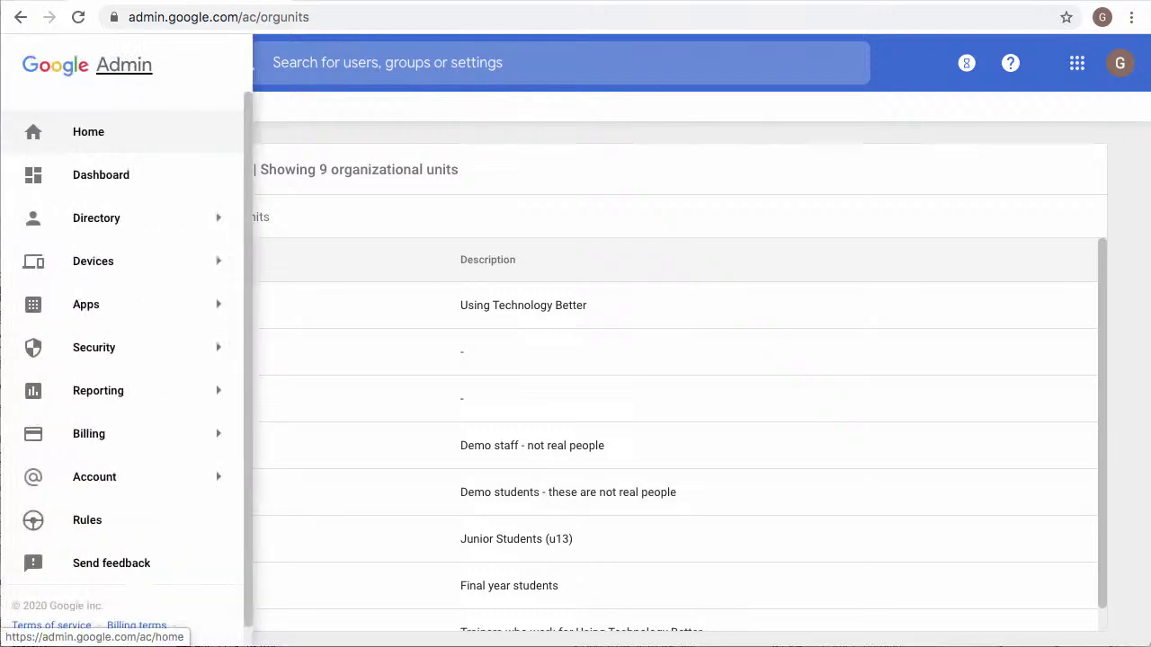
click(88, 131)
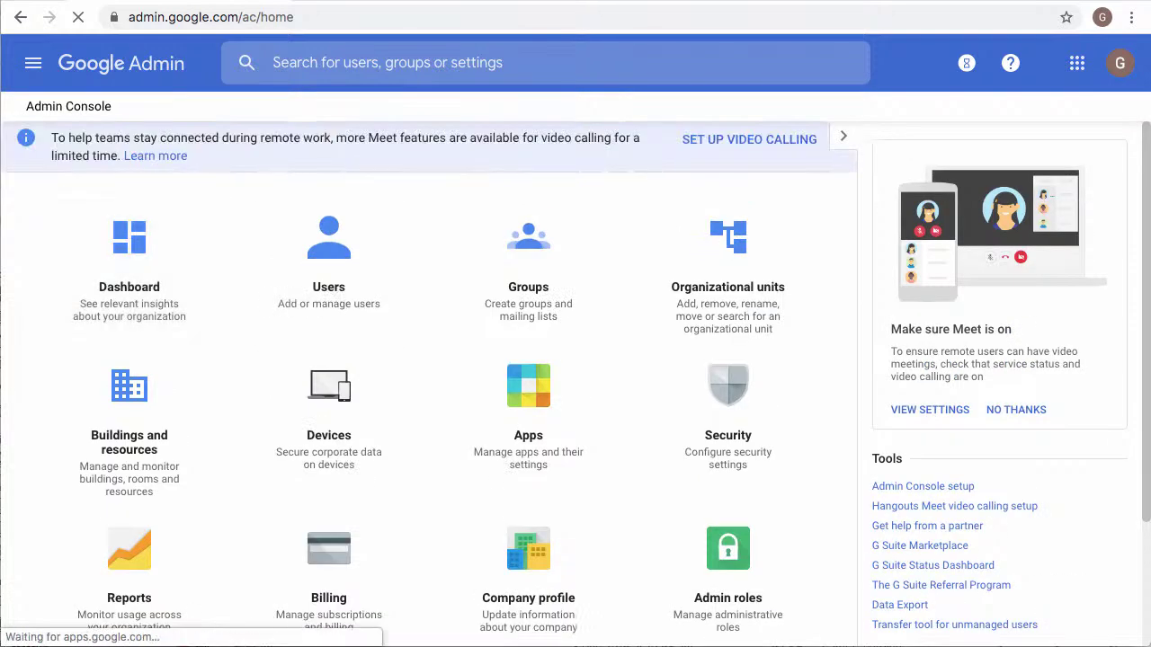
click(528, 422)
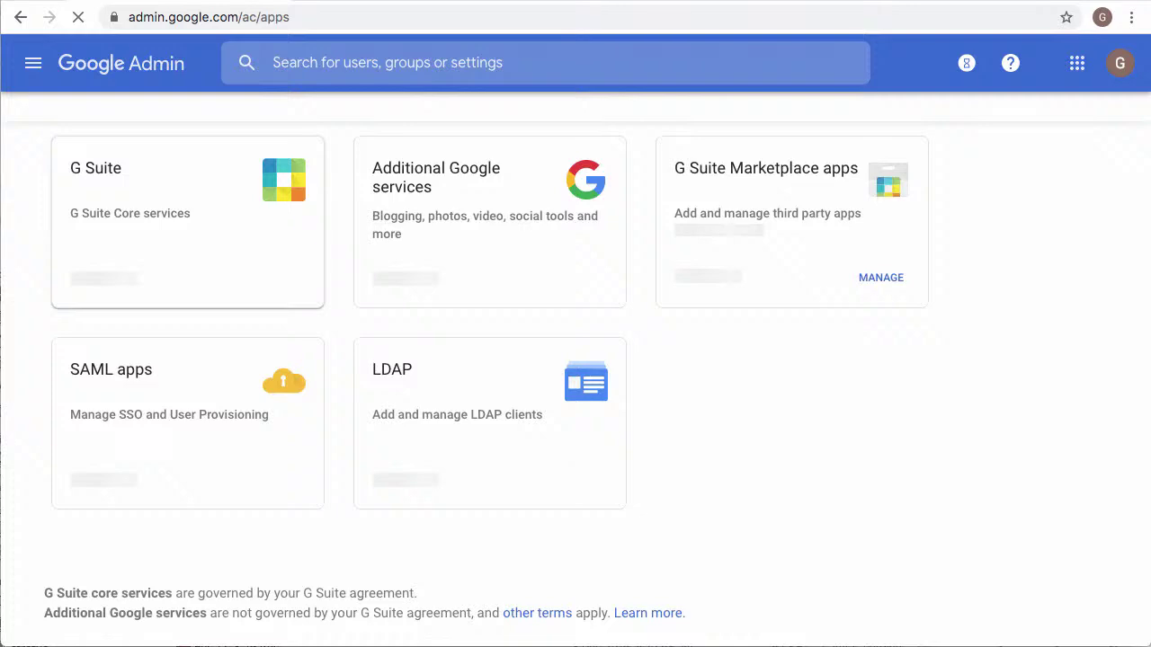
click(187, 222)
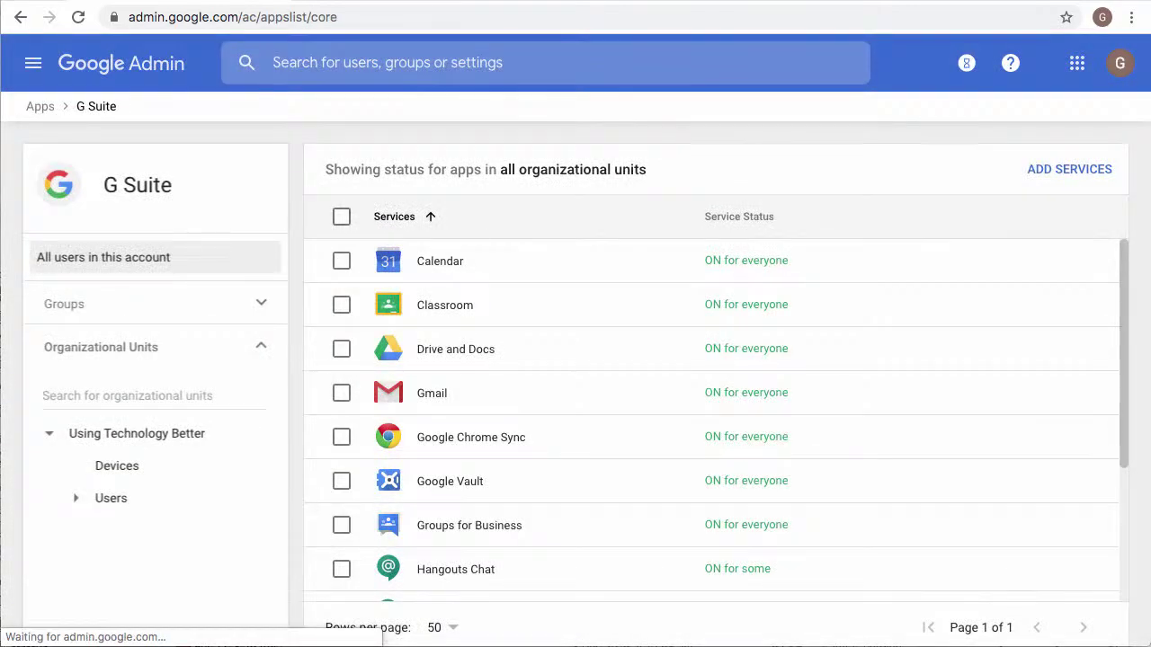
Step: Turn on the Hangouts Meet and Google Hangouts service for everyone in the organization
scroll(716, 420, down, 1)
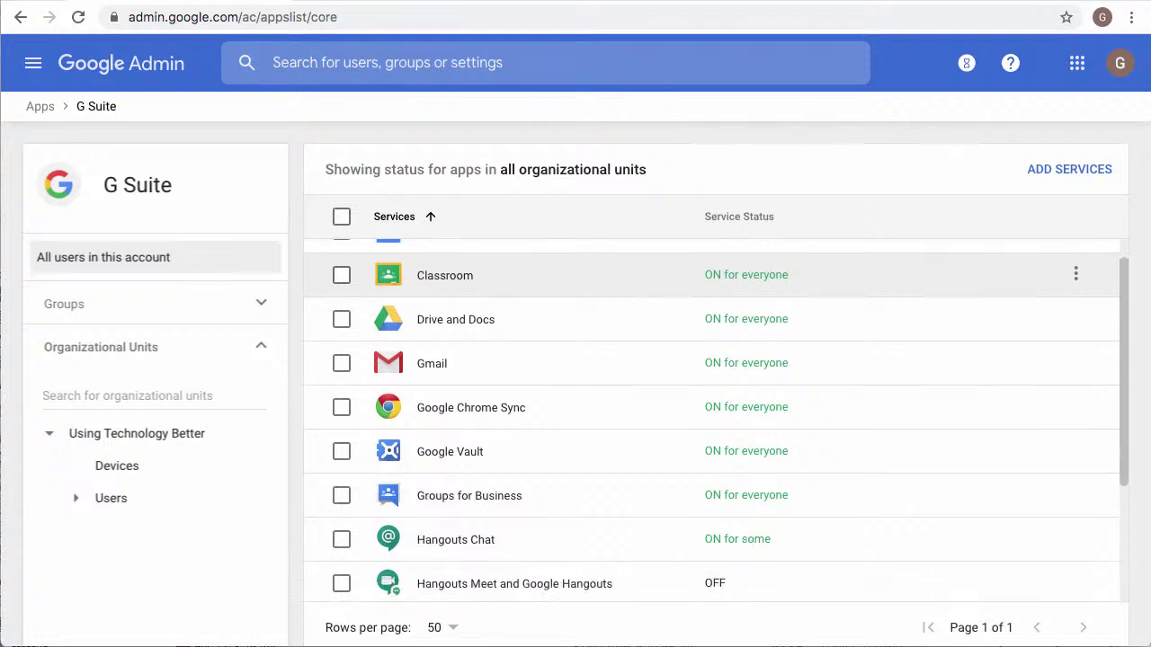
scroll(715, 297, down, 2)
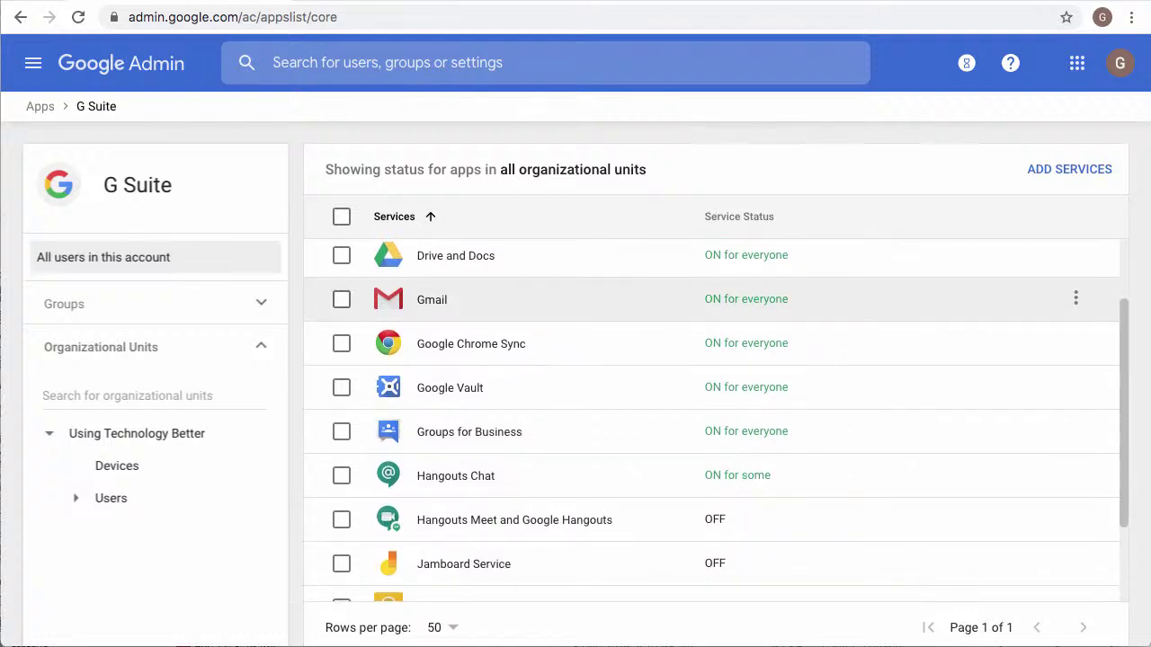
scroll(716, 297, down, 1)
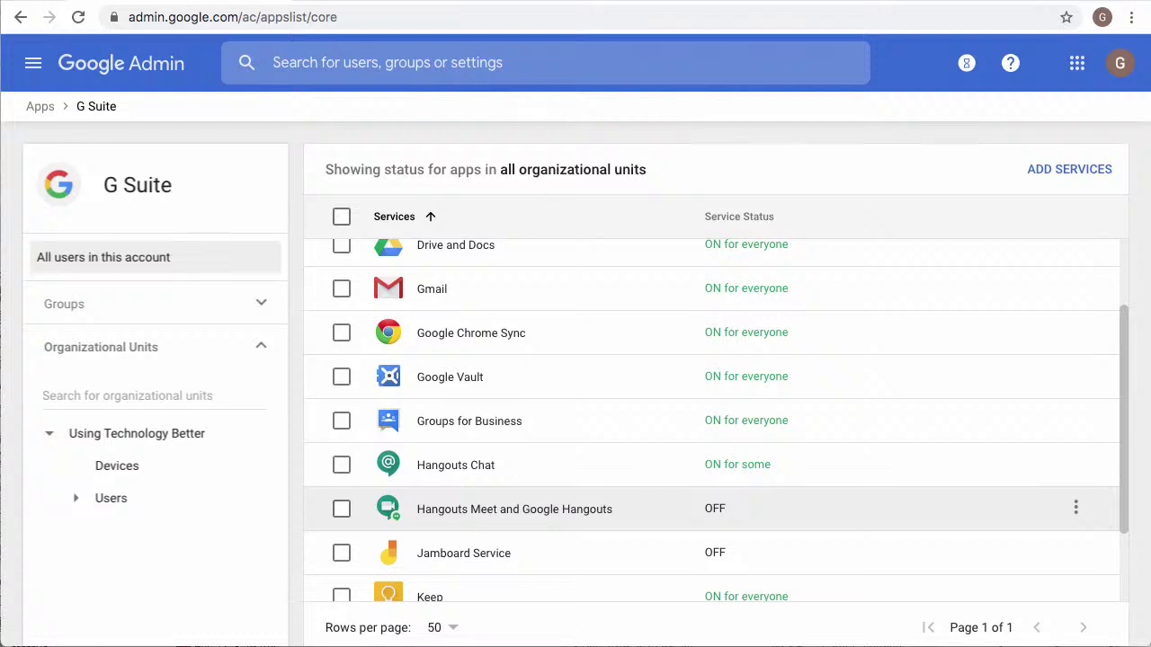
click(1075, 508)
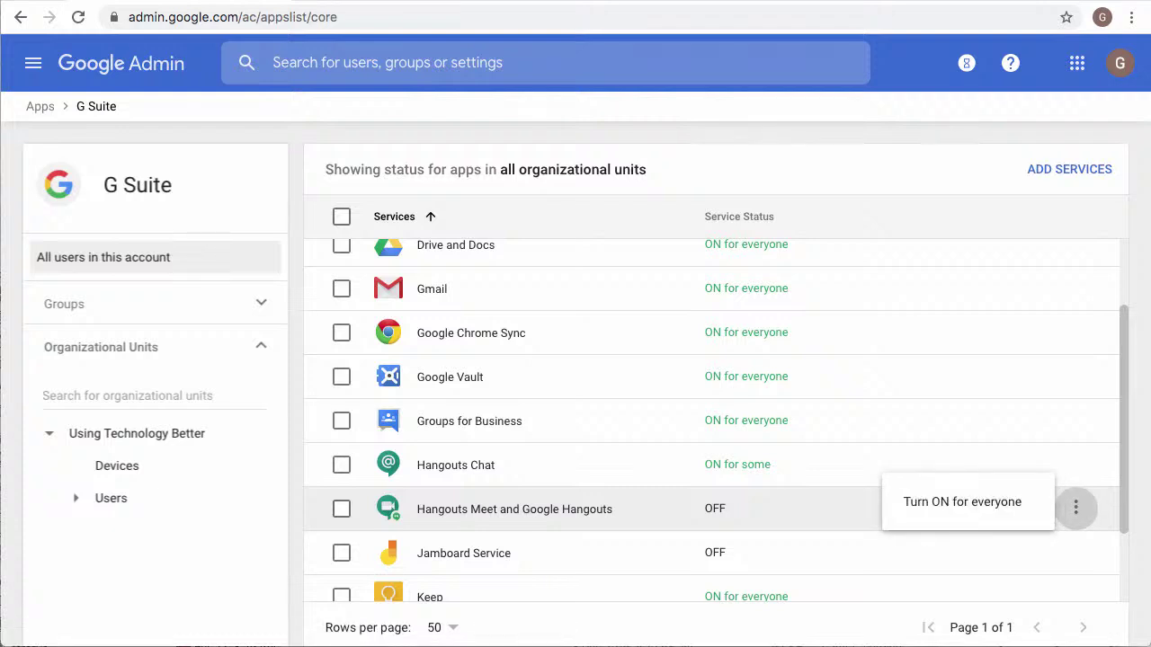
click(962, 501)
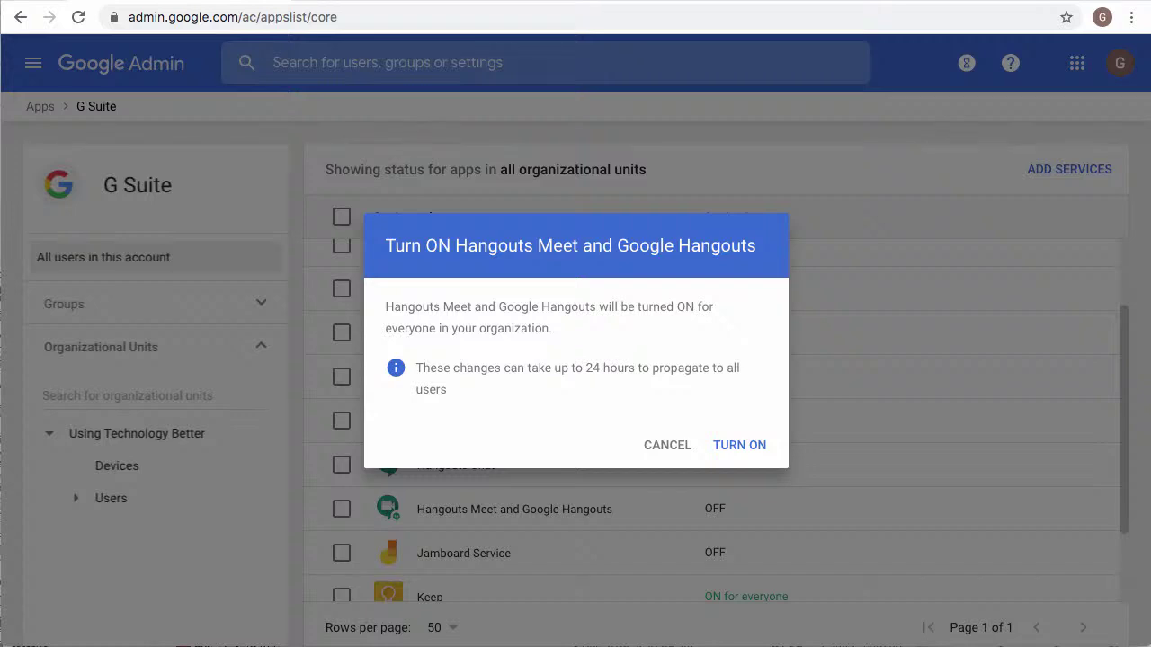
click(739, 445)
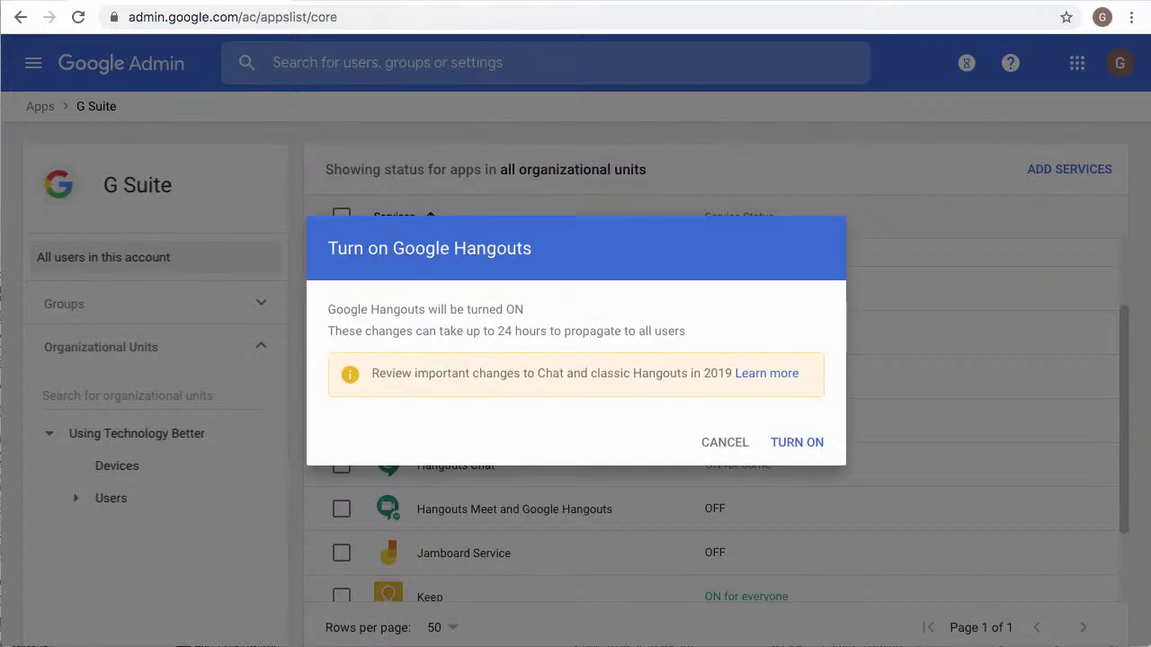
click(797, 442)
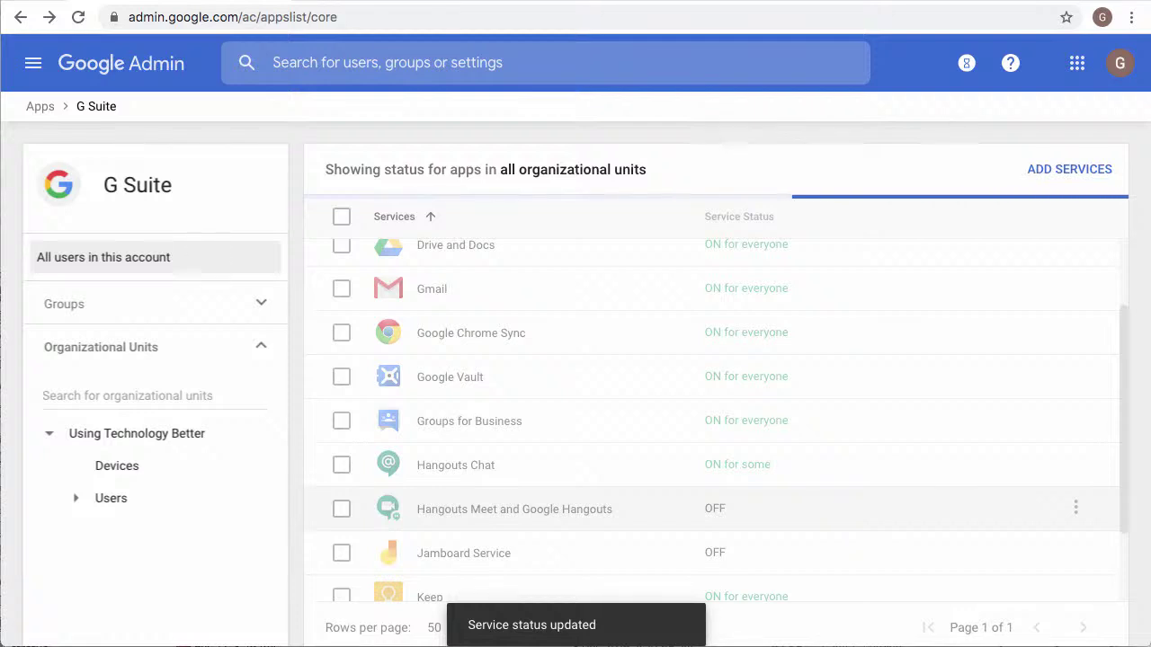
Step: Open the service status settings of Hangouts Meet and Google Hangouts
scroll(711, 454, down, 3)
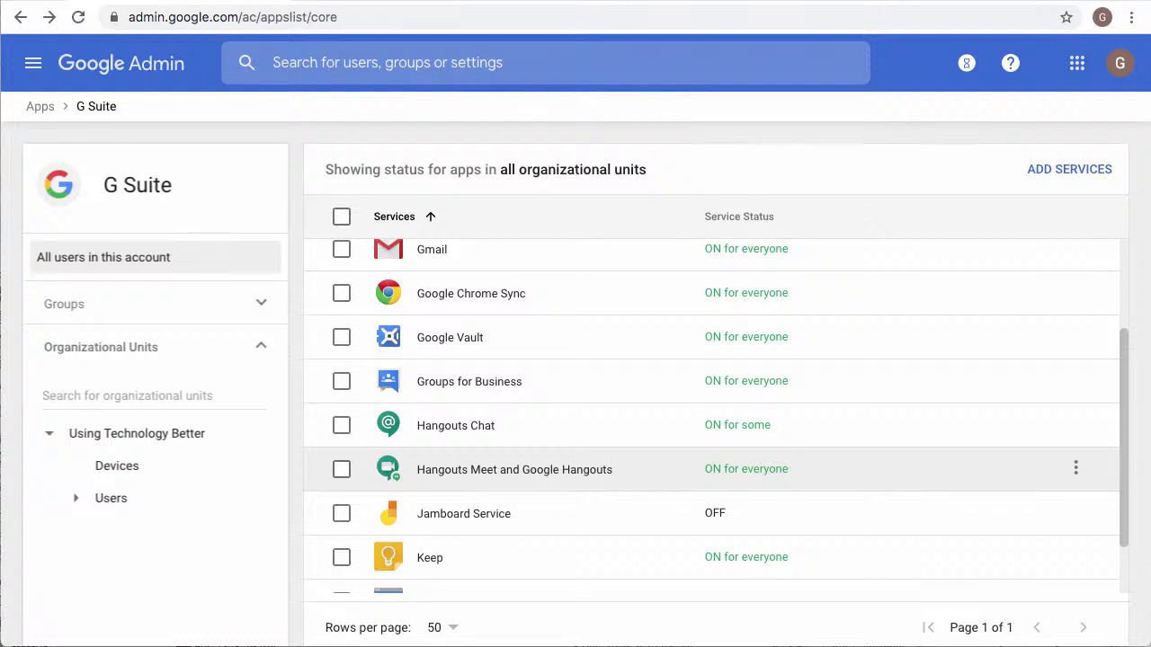
click(514, 469)
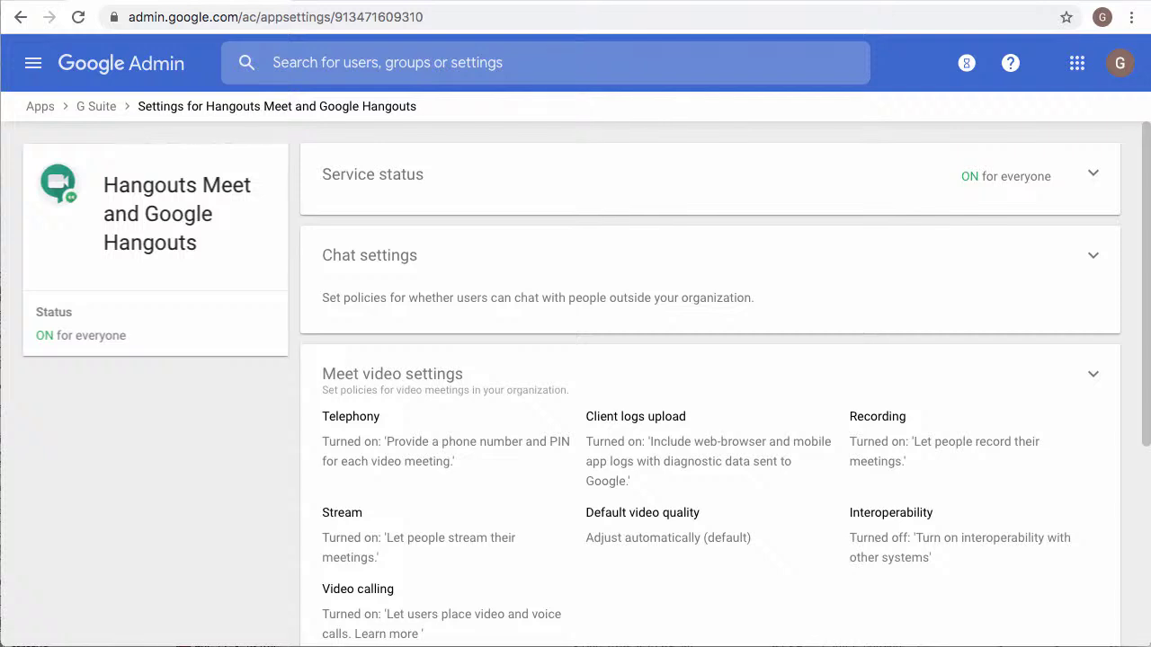
click(1094, 174)
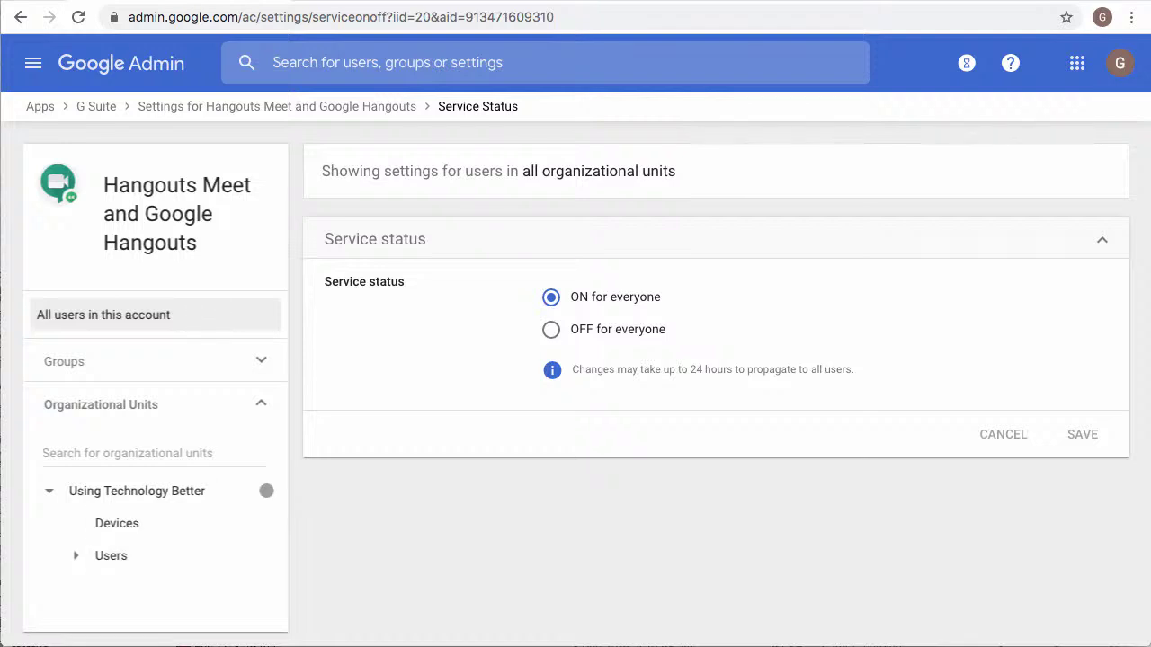
Step: Override the inherited Hangouts Meet service status for the Demo Students organizational unit with OFF
click(76, 556)
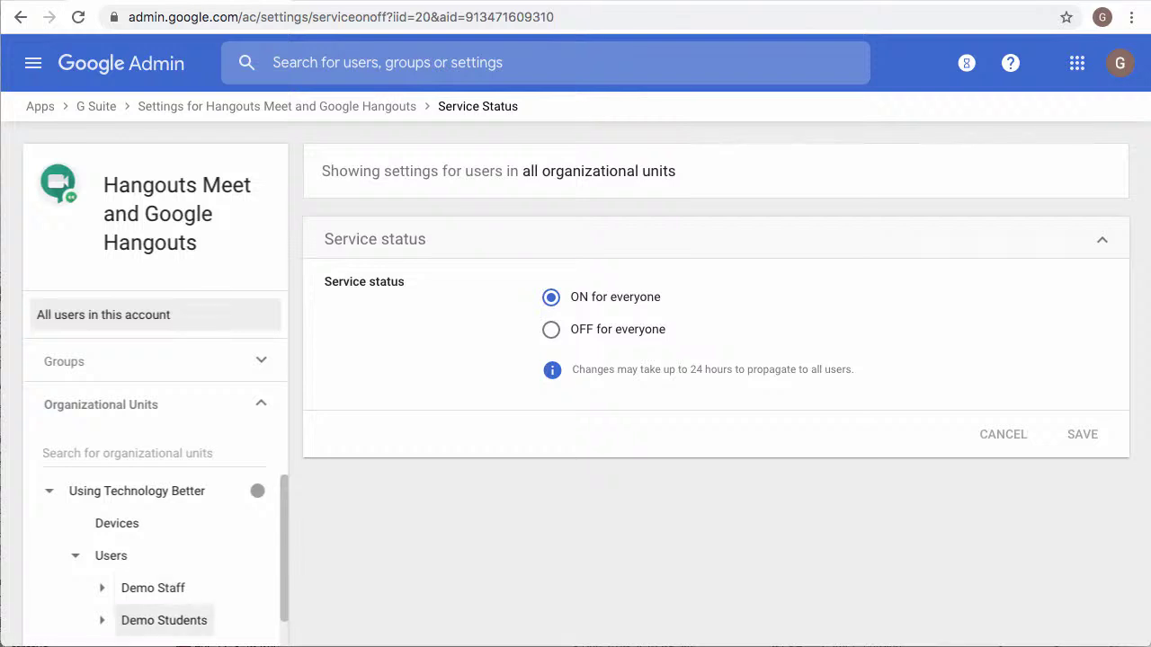
scroll(164, 621, down, 1)
click(101, 592)
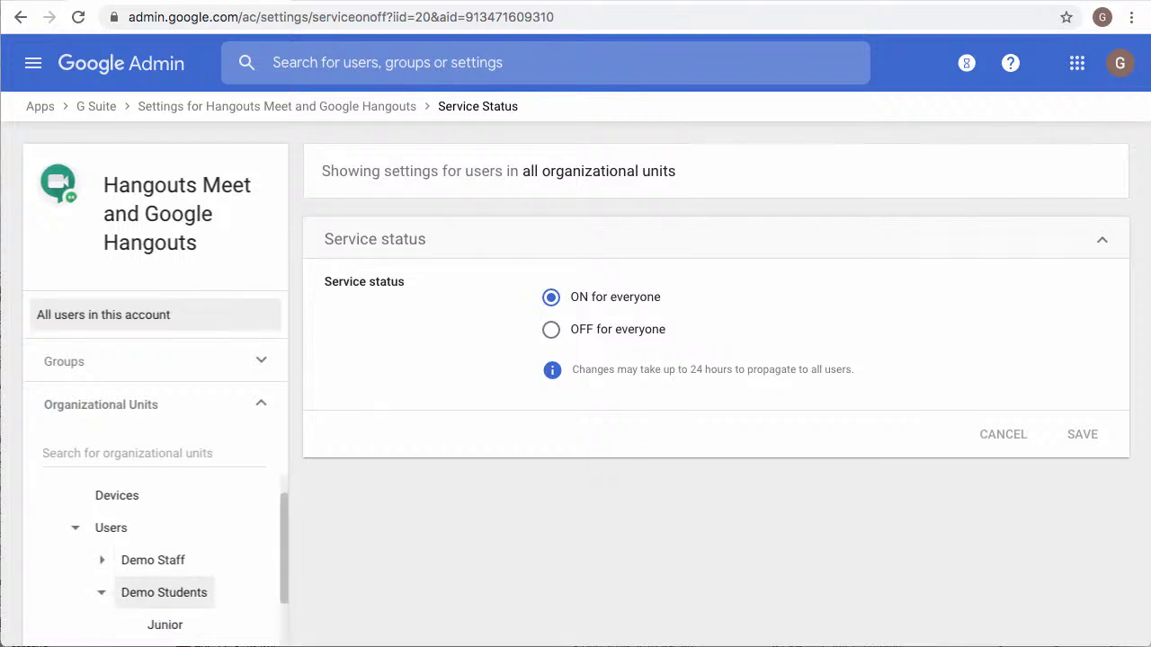
scroll(164, 575, down, 2)
click(164, 527)
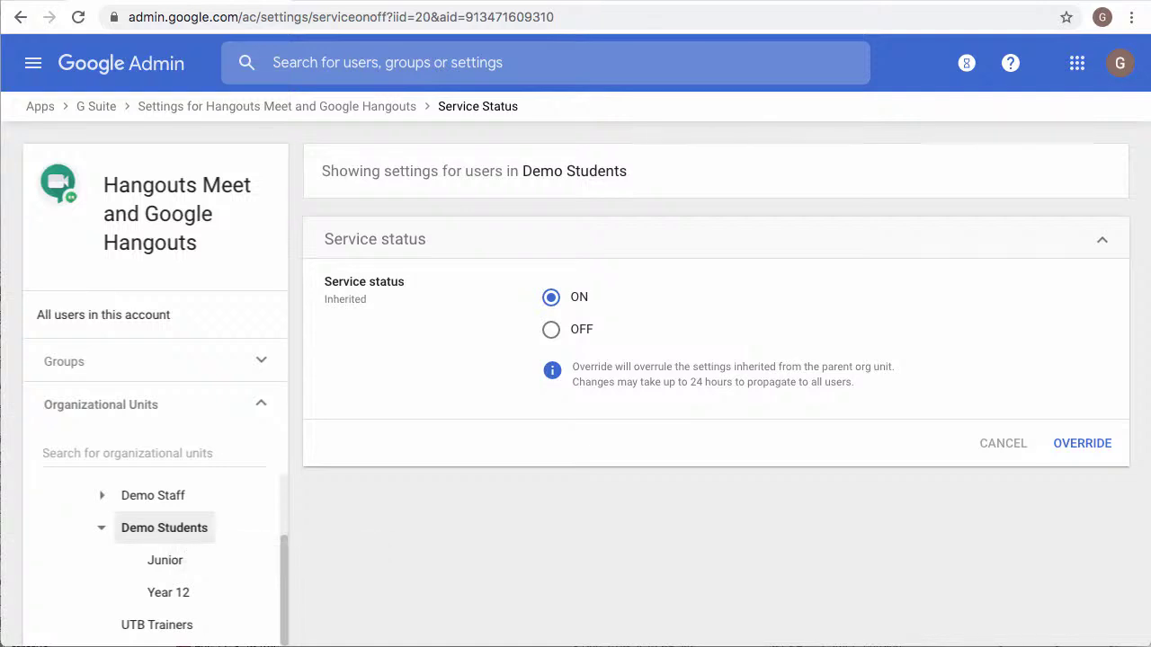
click(550, 329)
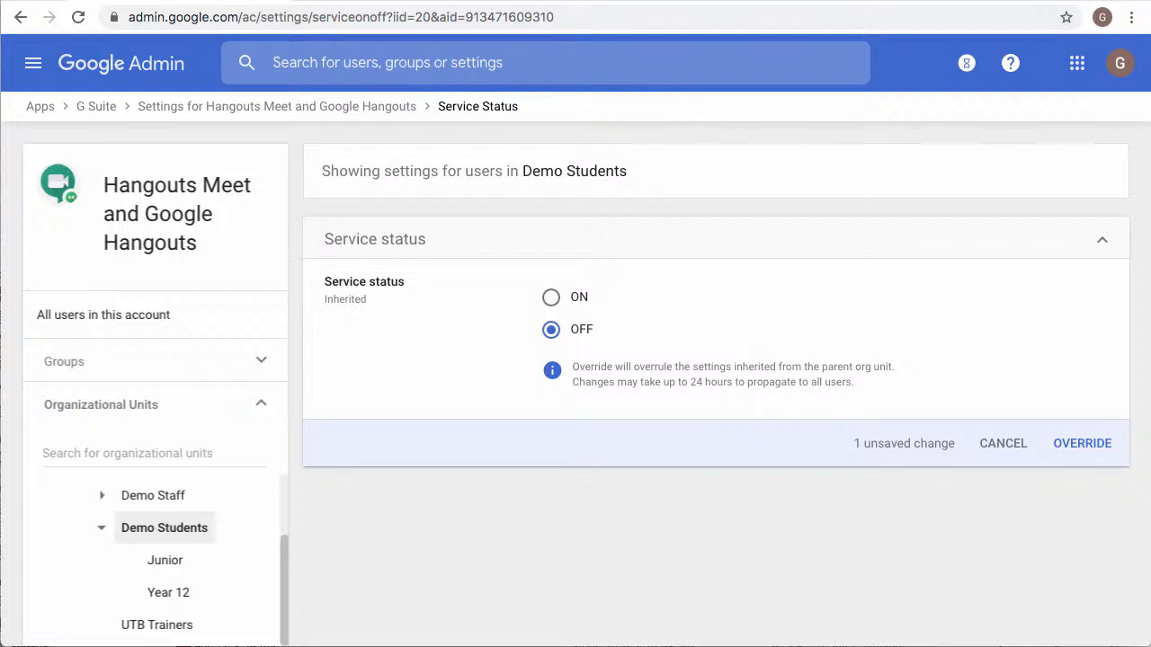
click(1082, 443)
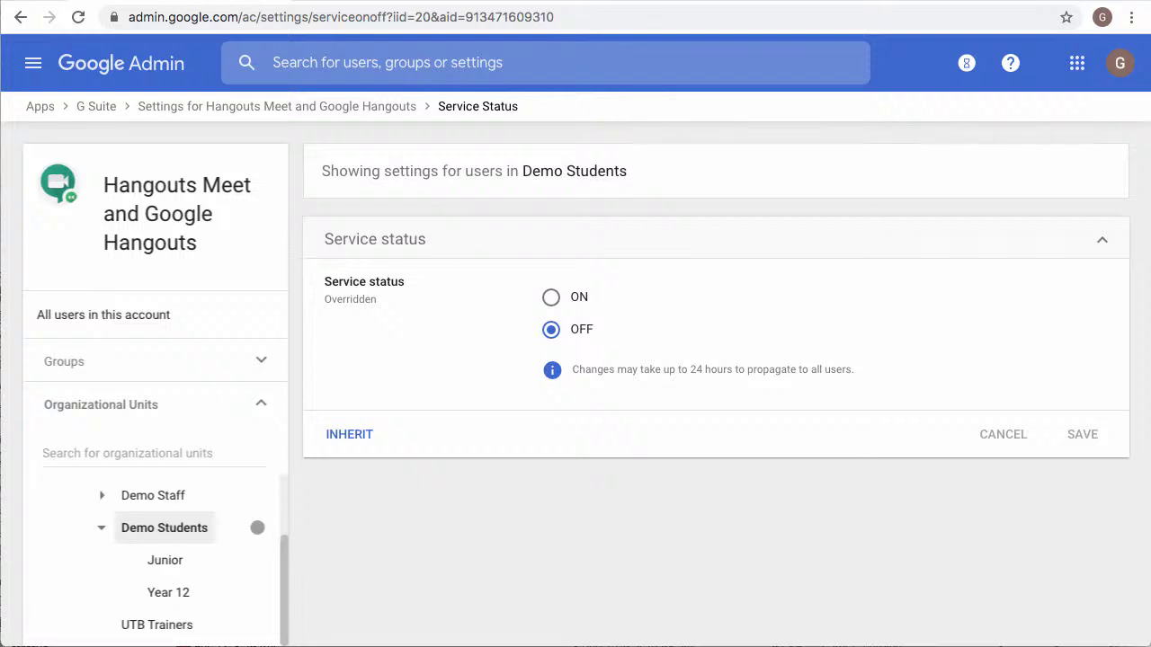
Step: Override the inherited service status for the Year 12 unit under Demo Students with ON, turning on Google Hangouts
scroll(153, 557, up, 2)
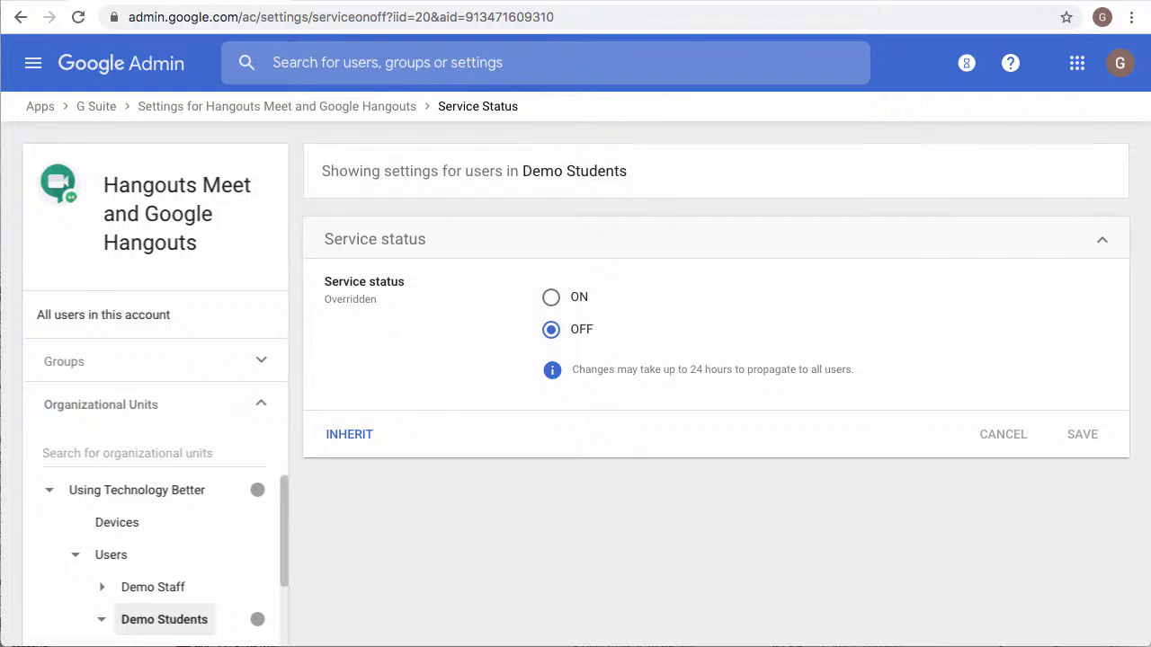
scroll(153, 557, down, 1)
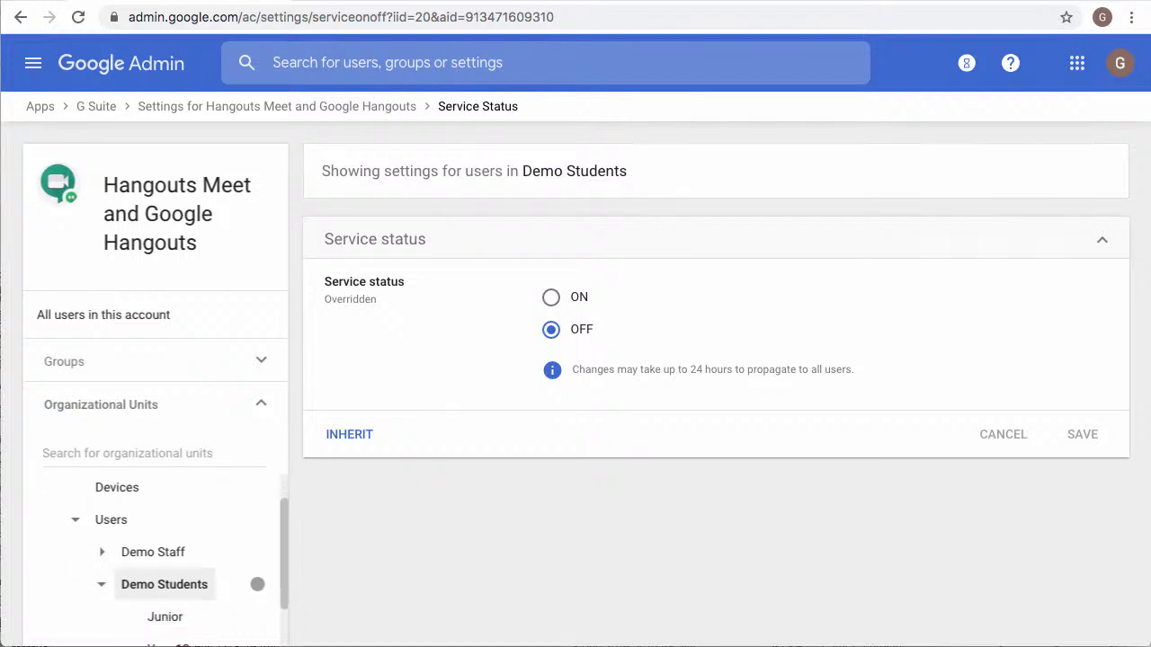
mouse_move(257, 584)
scroll(180, 564, up, 1)
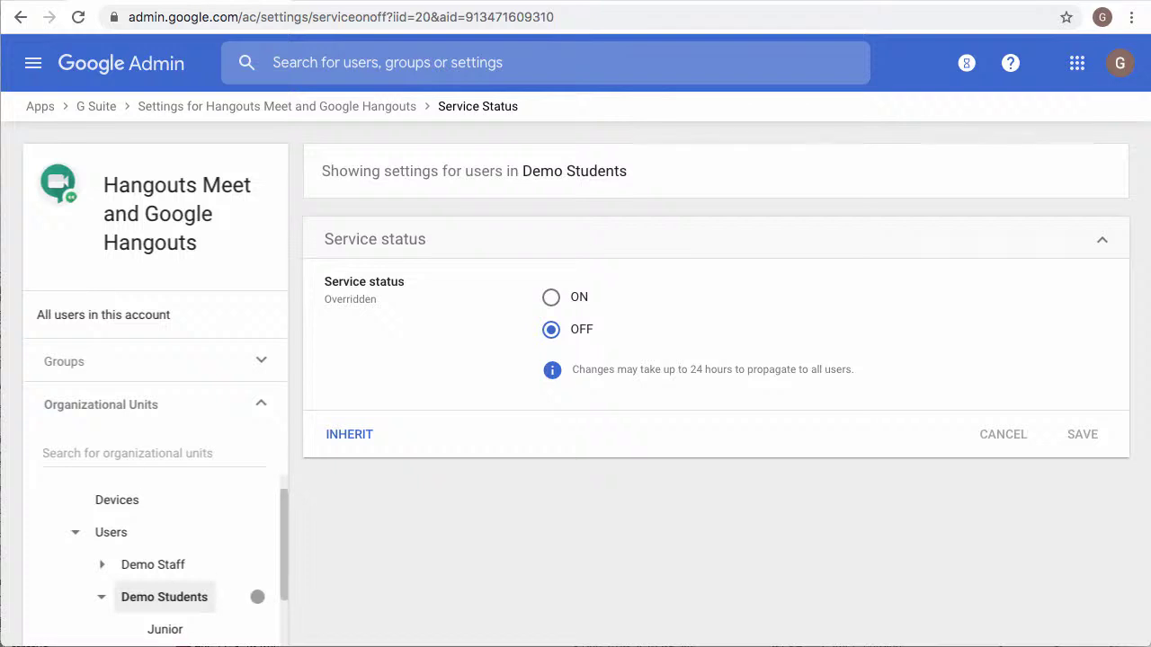
scroll(153, 558, up, 1)
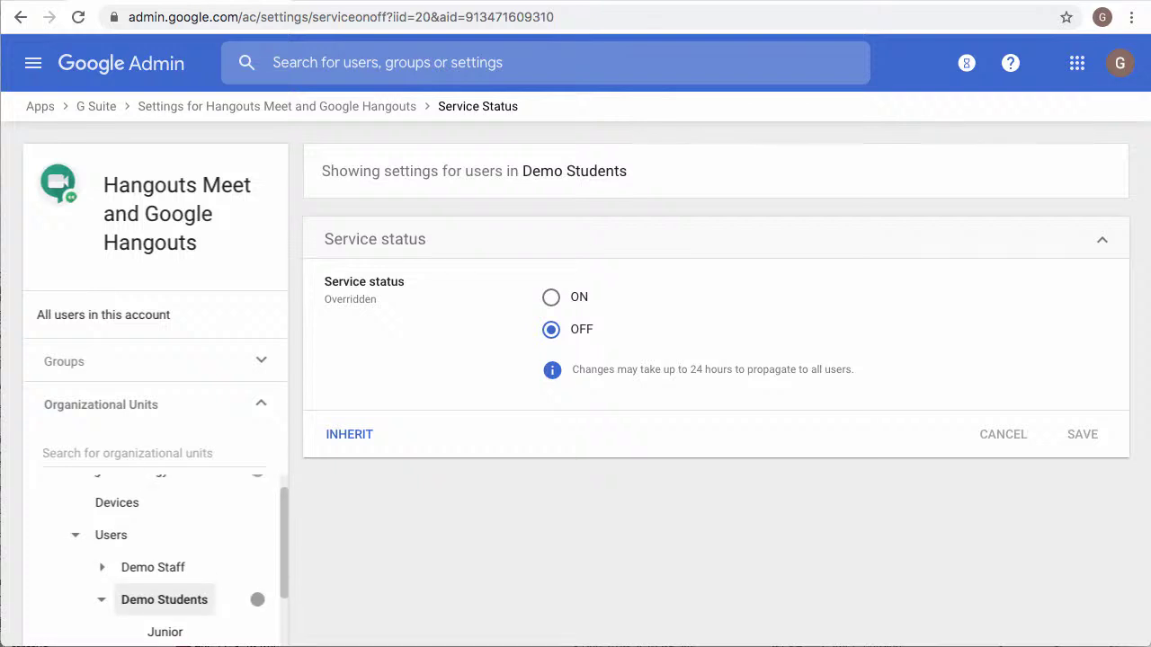
scroll(153, 557, down, 2)
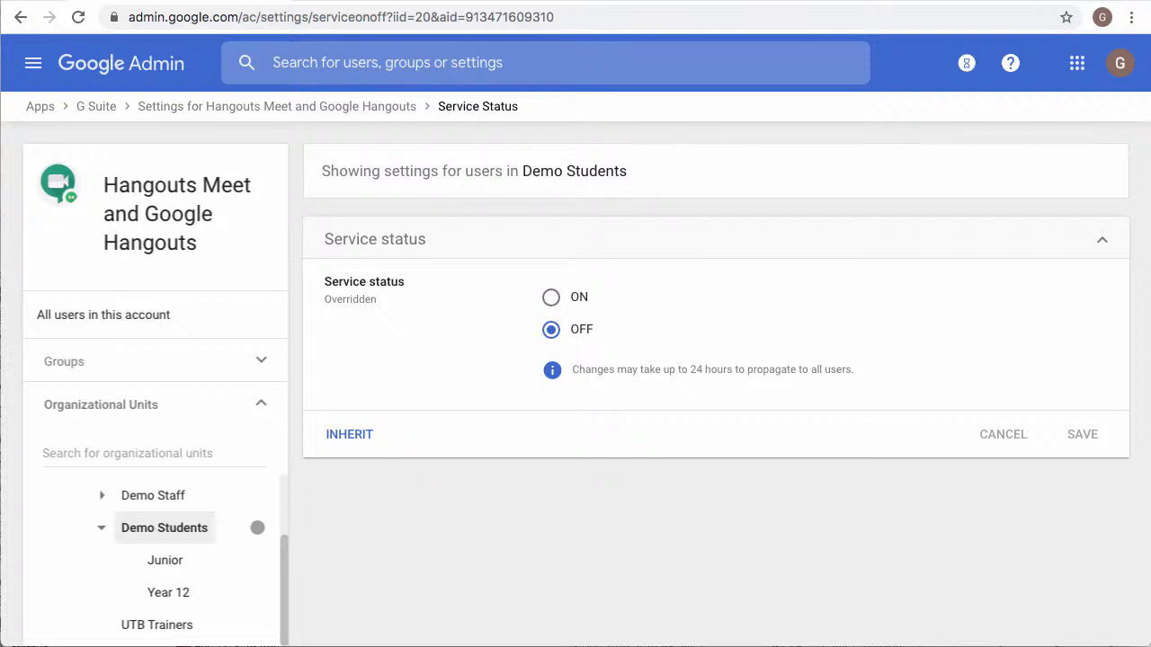
click(168, 592)
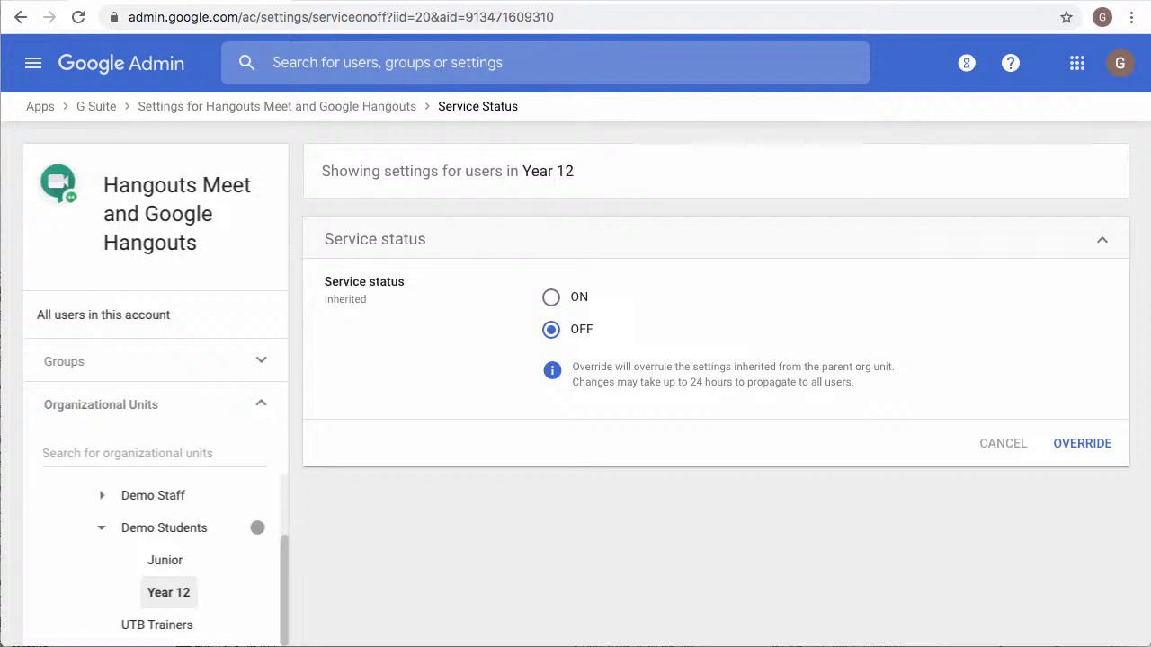
click(550, 296)
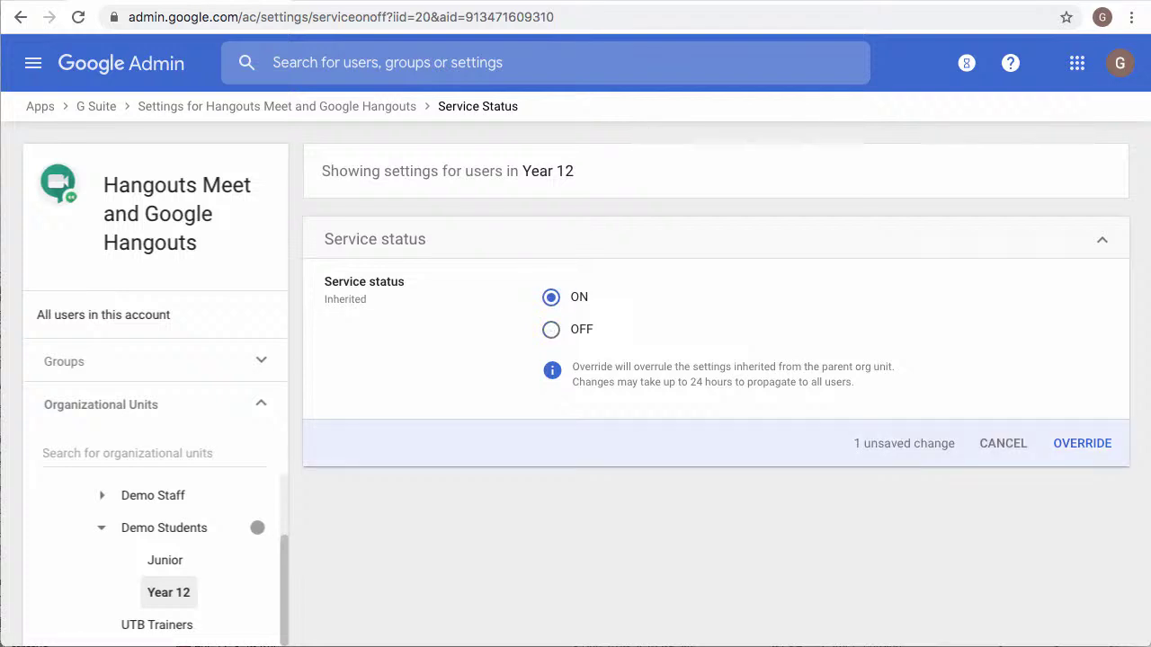
click(1081, 444)
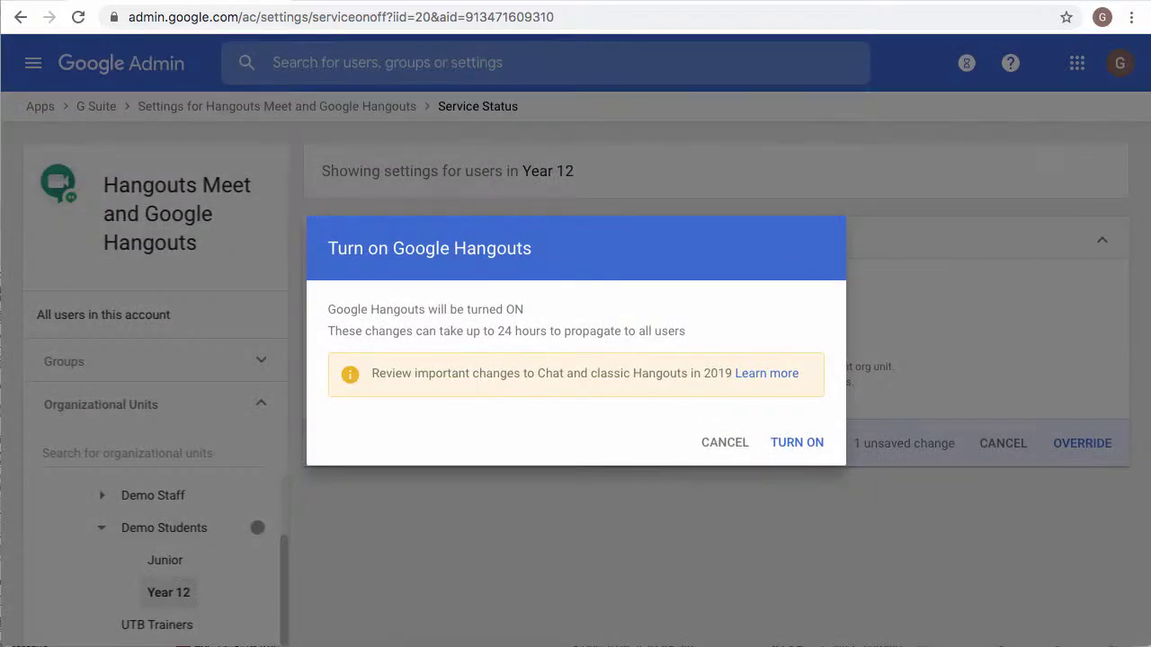
click(796, 442)
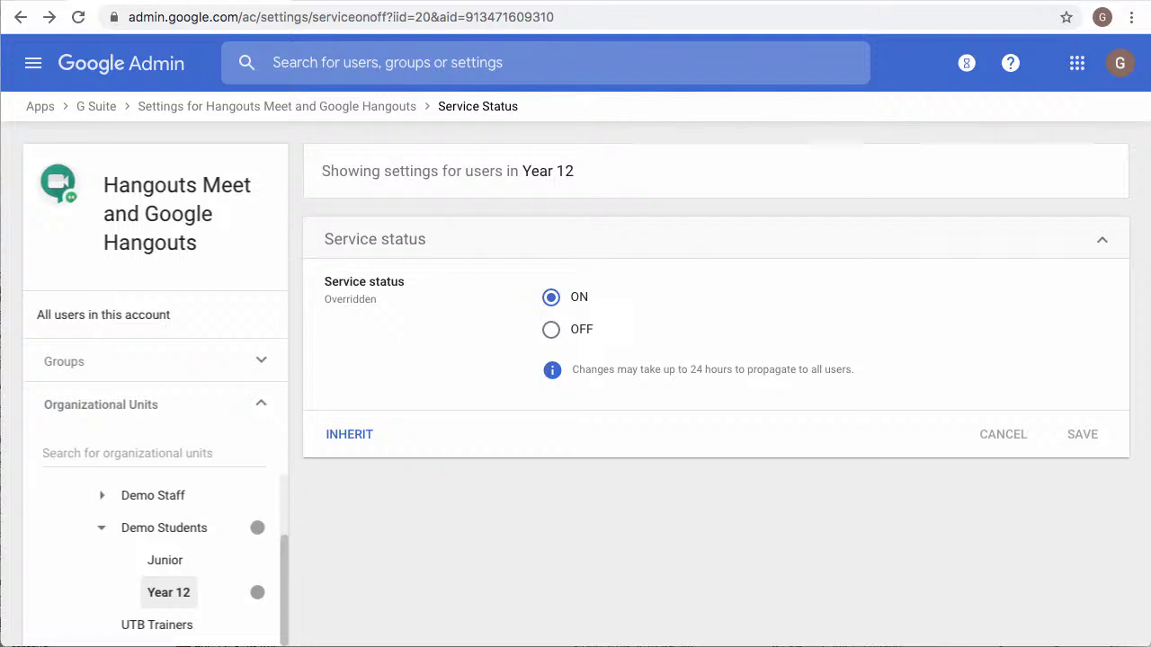
Step: Close the Hangouts Meet service status section and switch to the Hangouts Chat settings
click(348, 434)
click(1102, 239)
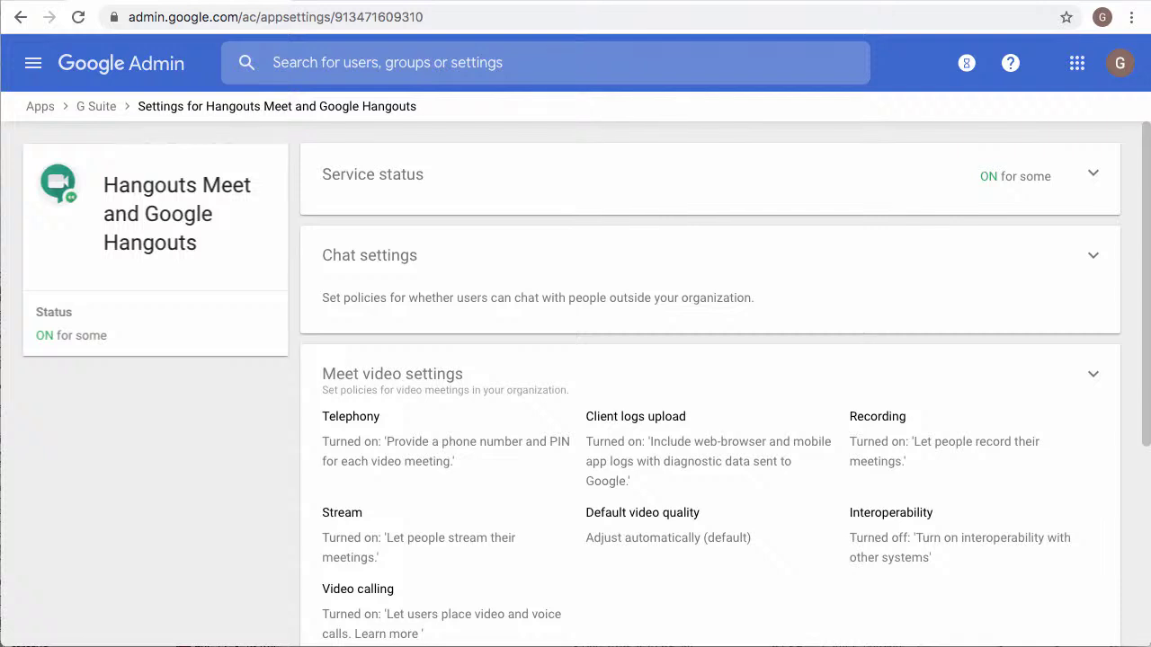
key(ctrl+Tab)
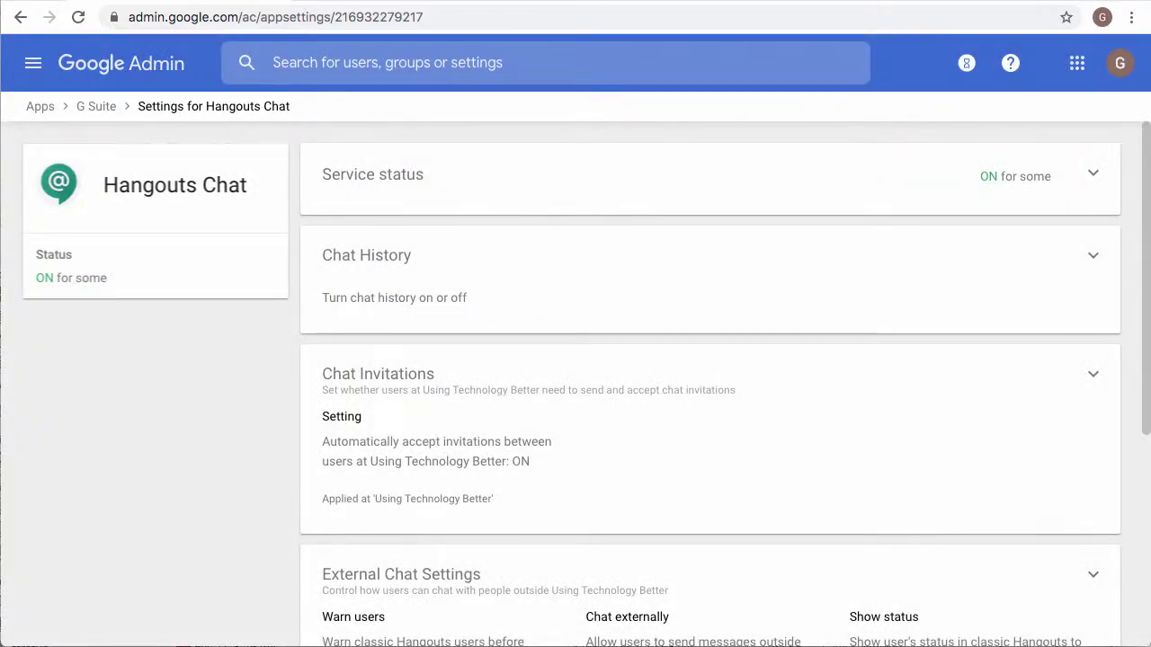
Step: Open the Show status option in Hangouts Chat's External Chat Settings for editing, for the Using Technology Better organizational unit
scroll(711, 387, down, 3)
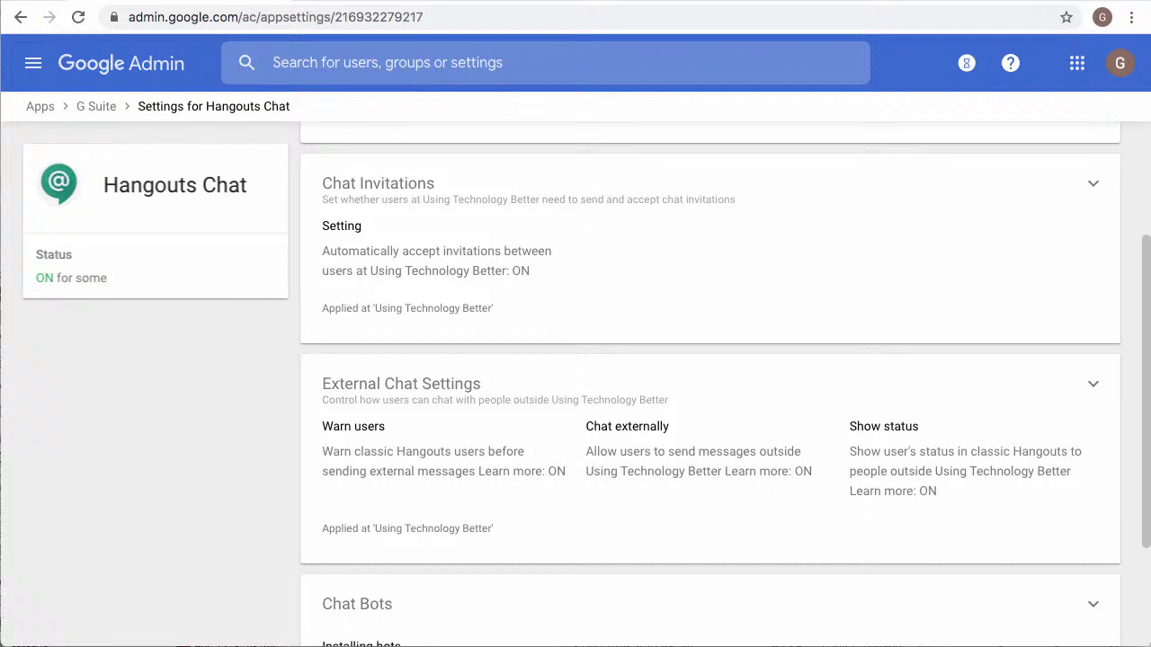
click(1092, 384)
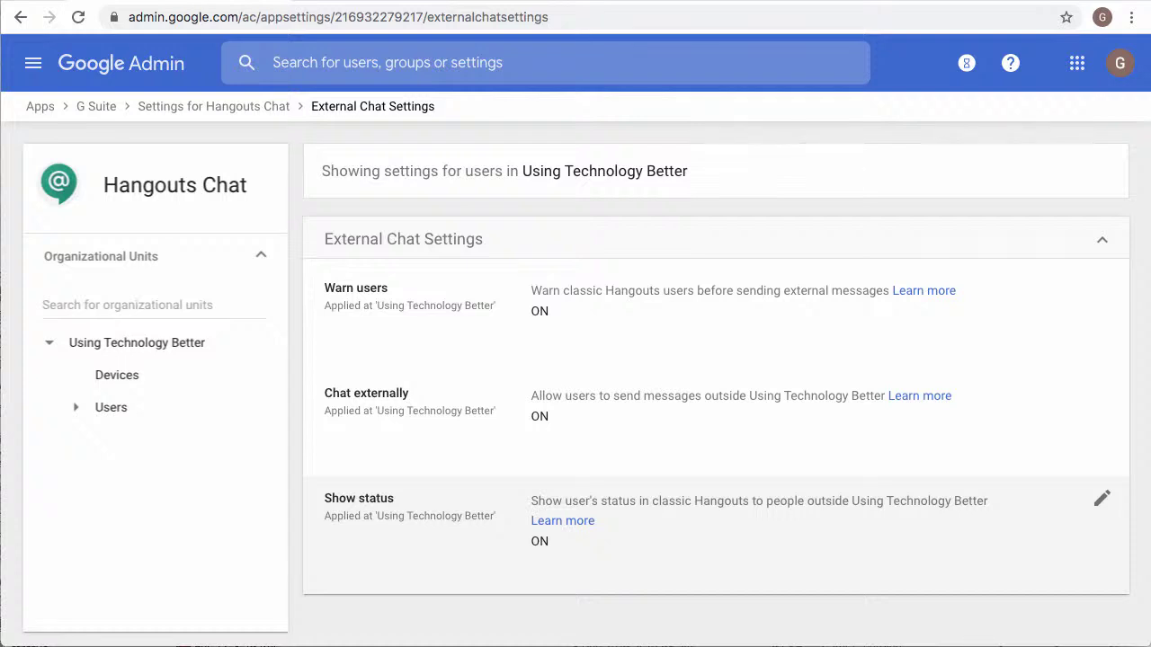
click(1103, 498)
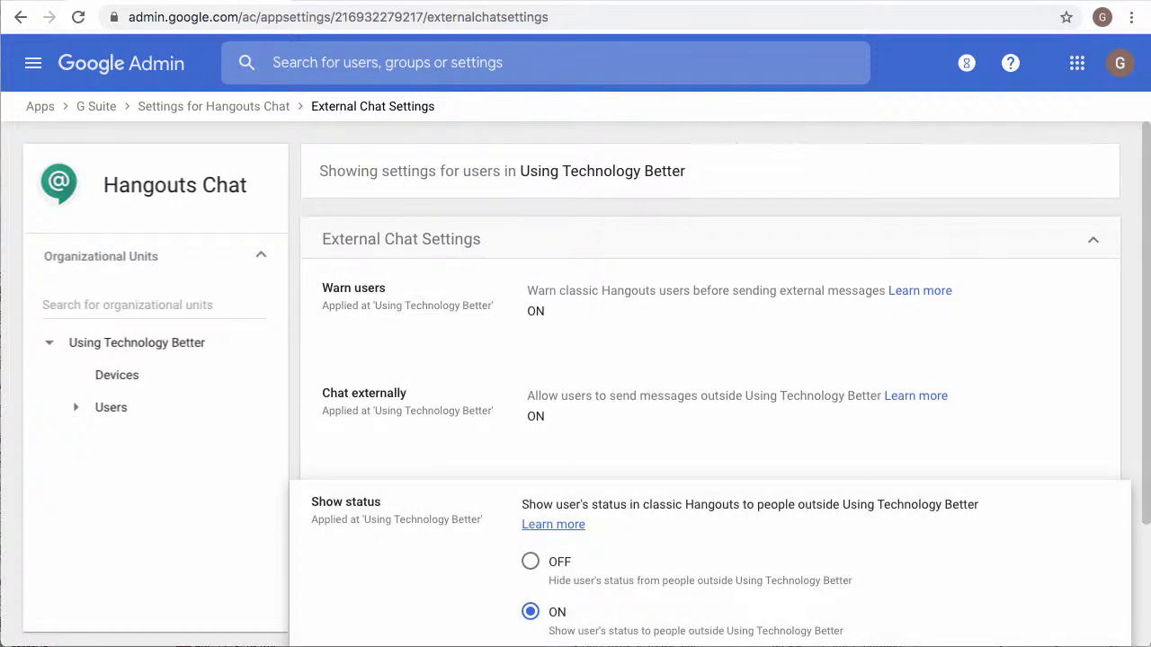
scroll(1102, 498, down, 1)
scroll(711, 384, down, 1)
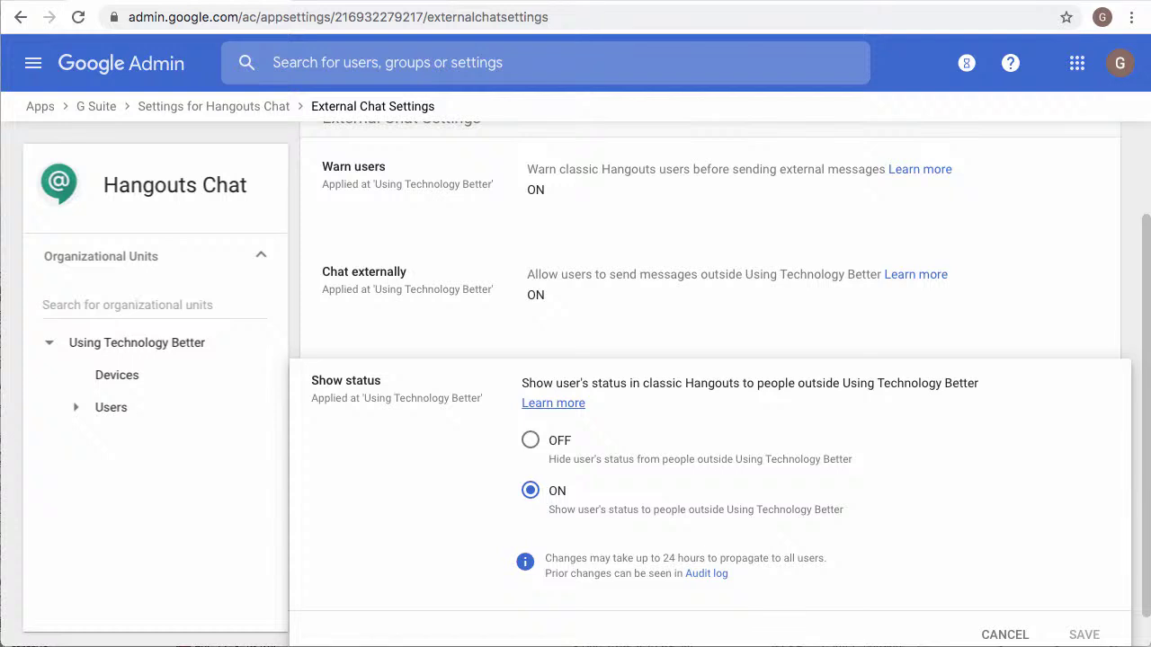
Step: Save Show status as OFF for Using Technology Better, and save it back as ON
click(531, 439)
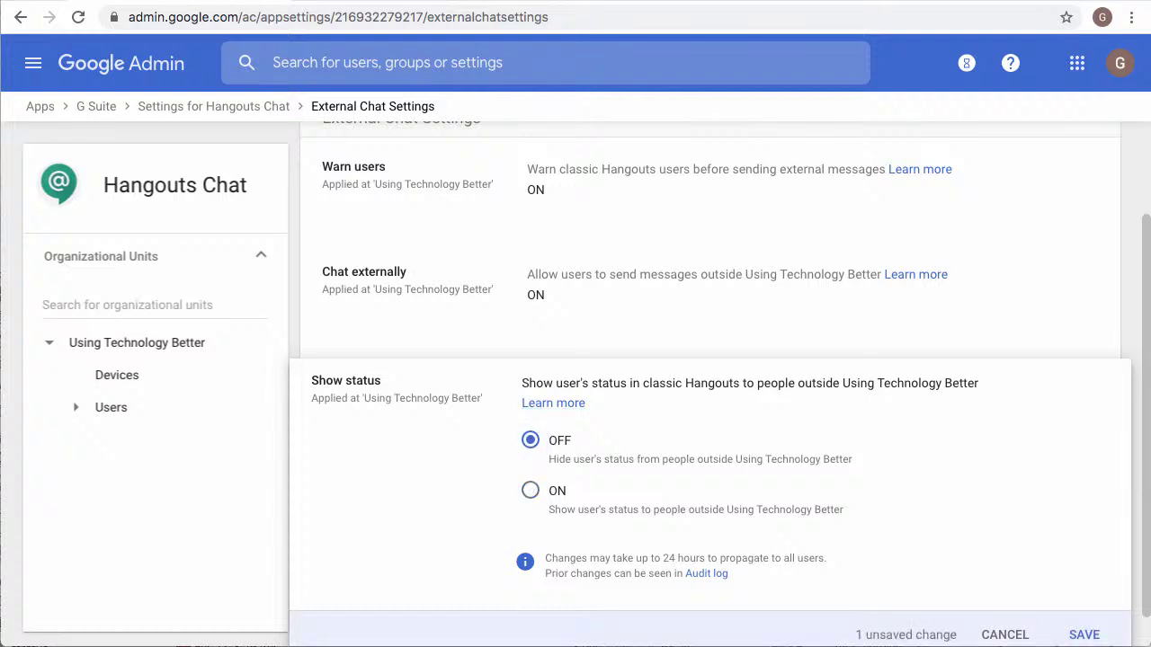
click(1084, 635)
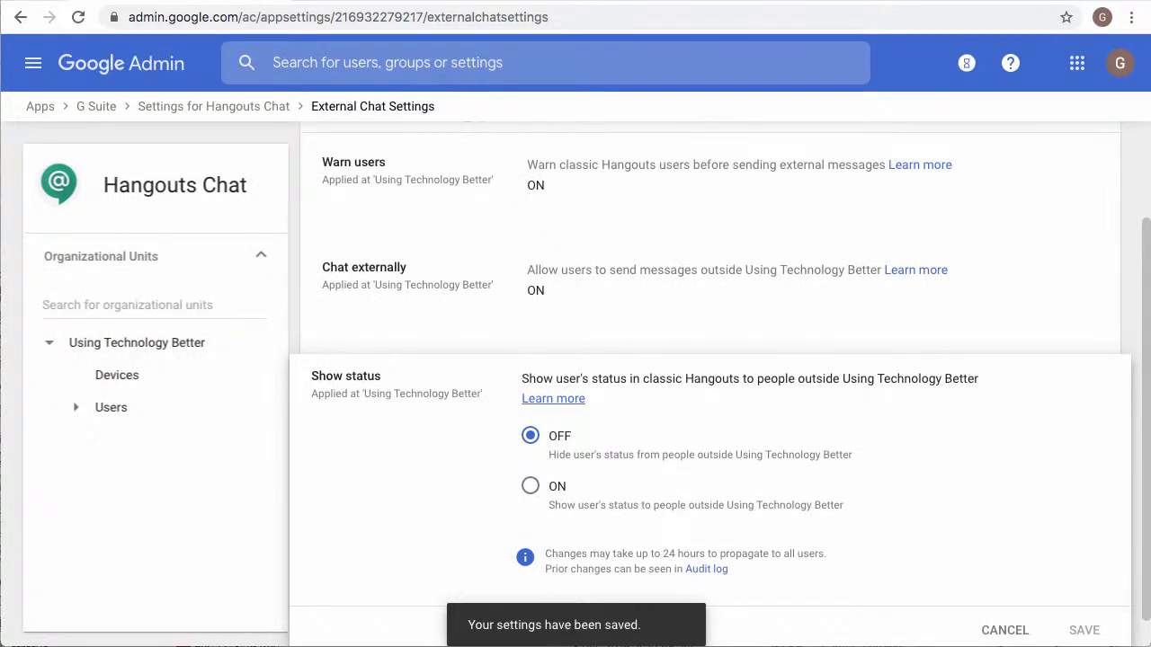
click(530, 485)
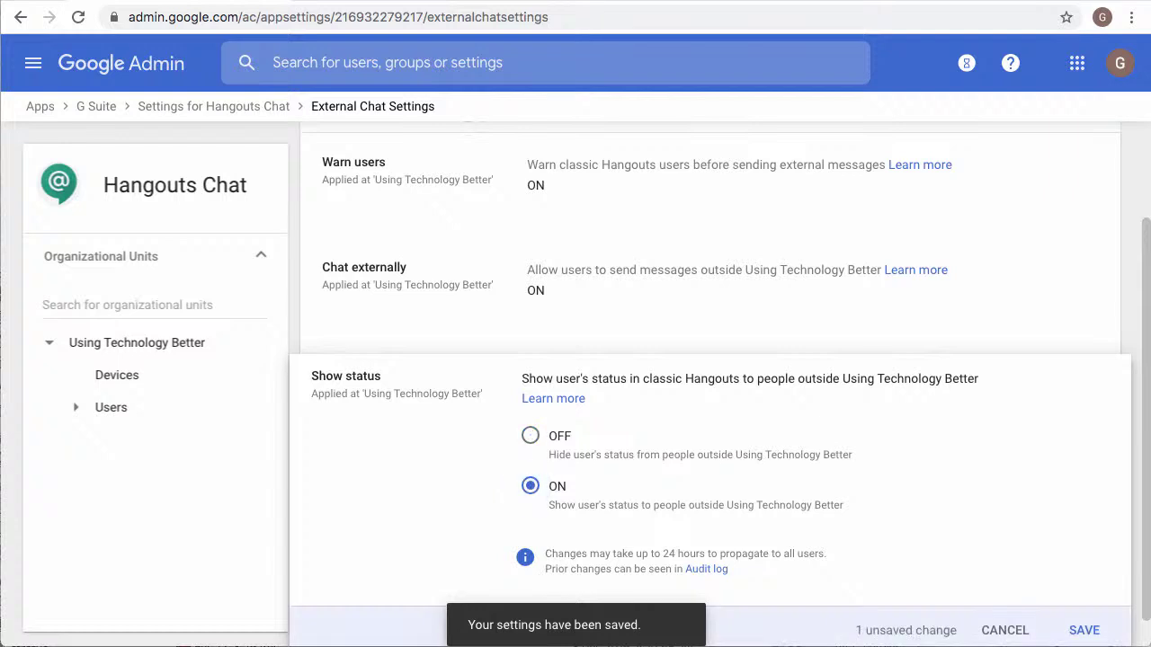
click(1083, 629)
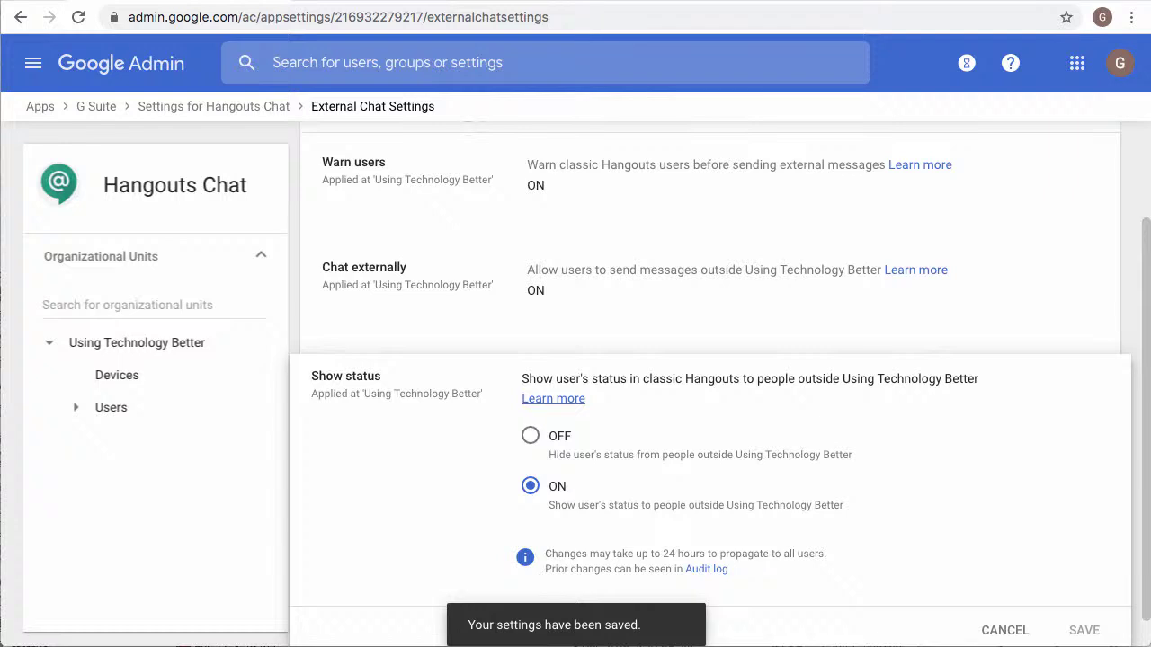
Step: Override the inherited Show status setting with OFF for the Demo Students organizational unit under Users
click(76, 407)
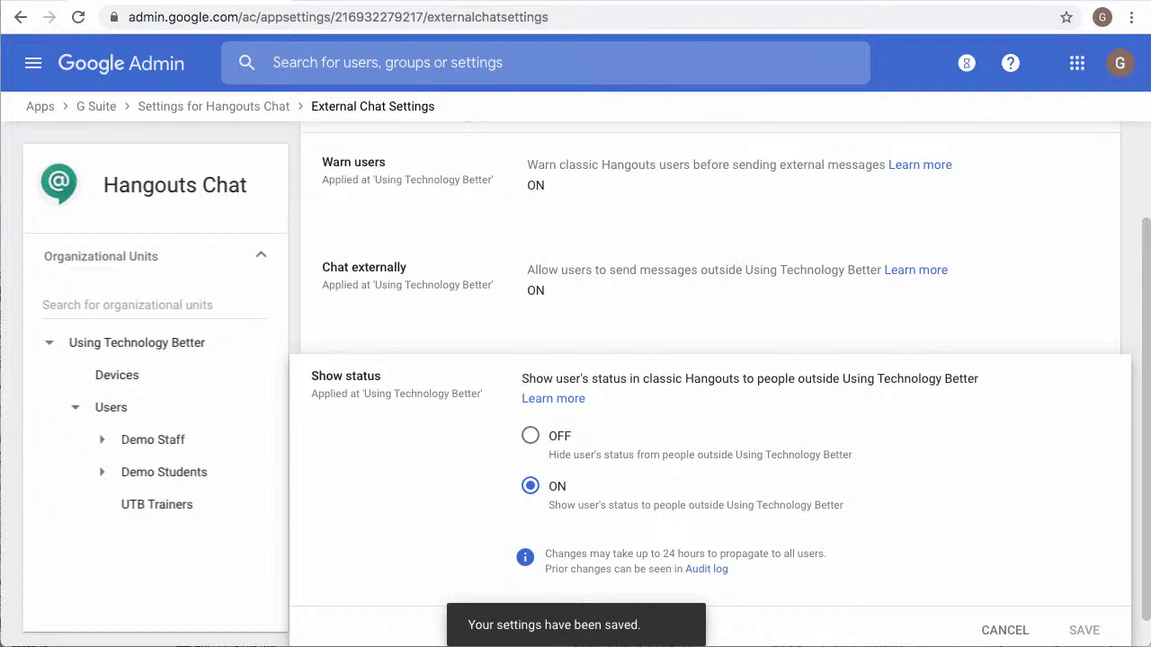
click(101, 472)
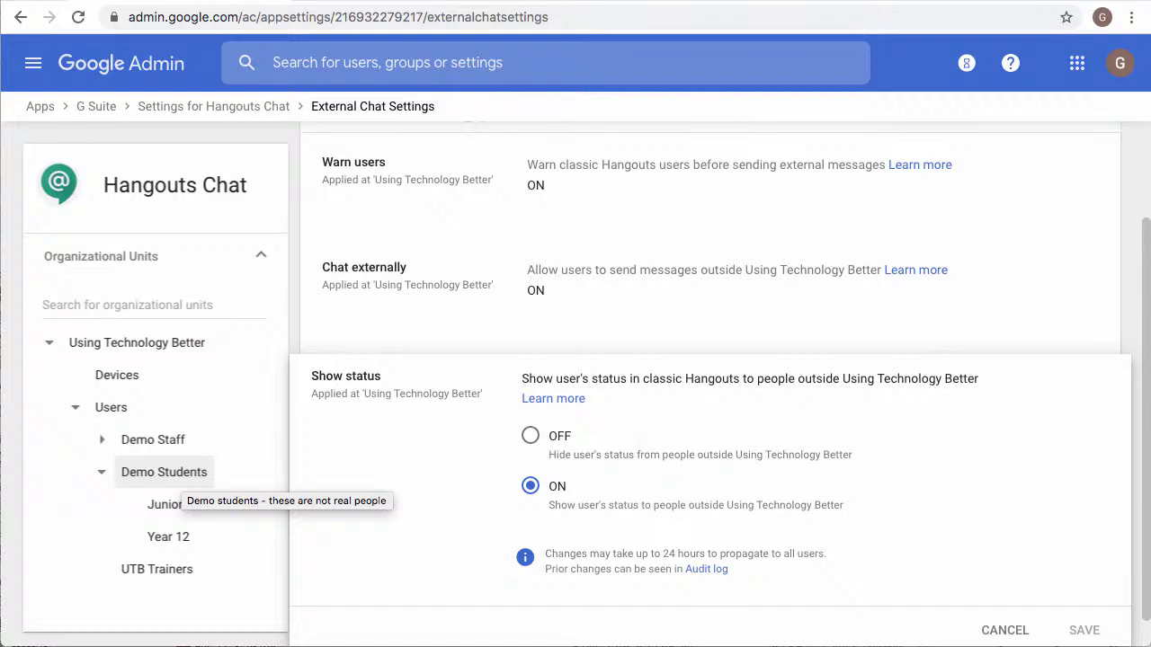
click(179, 474)
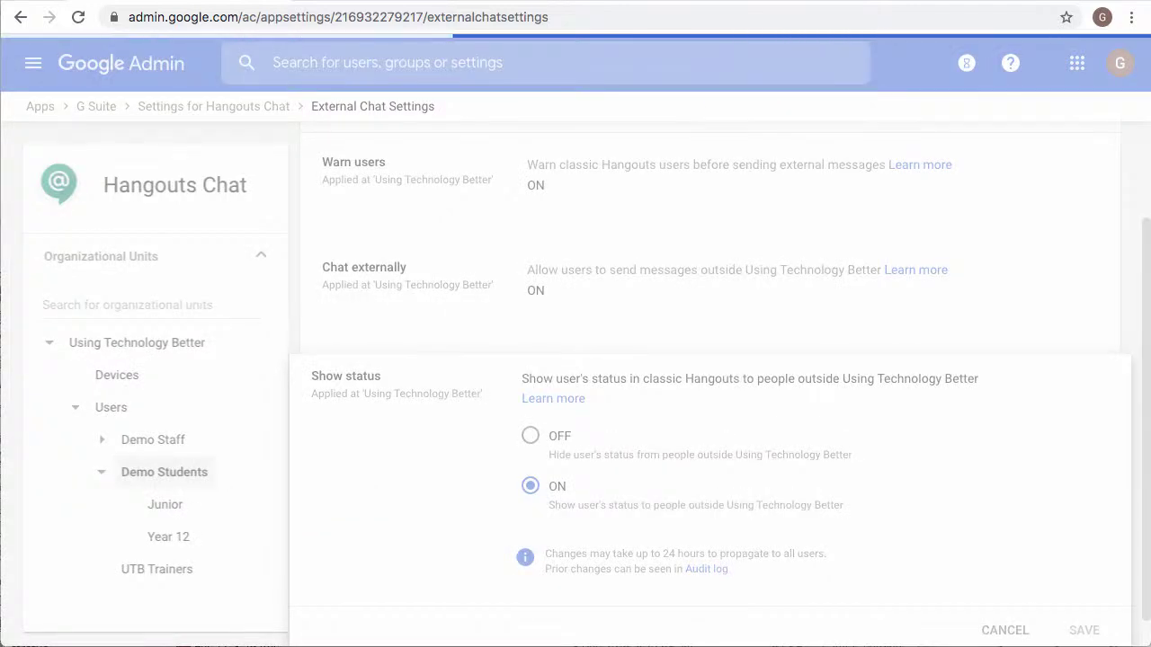
click(530, 435)
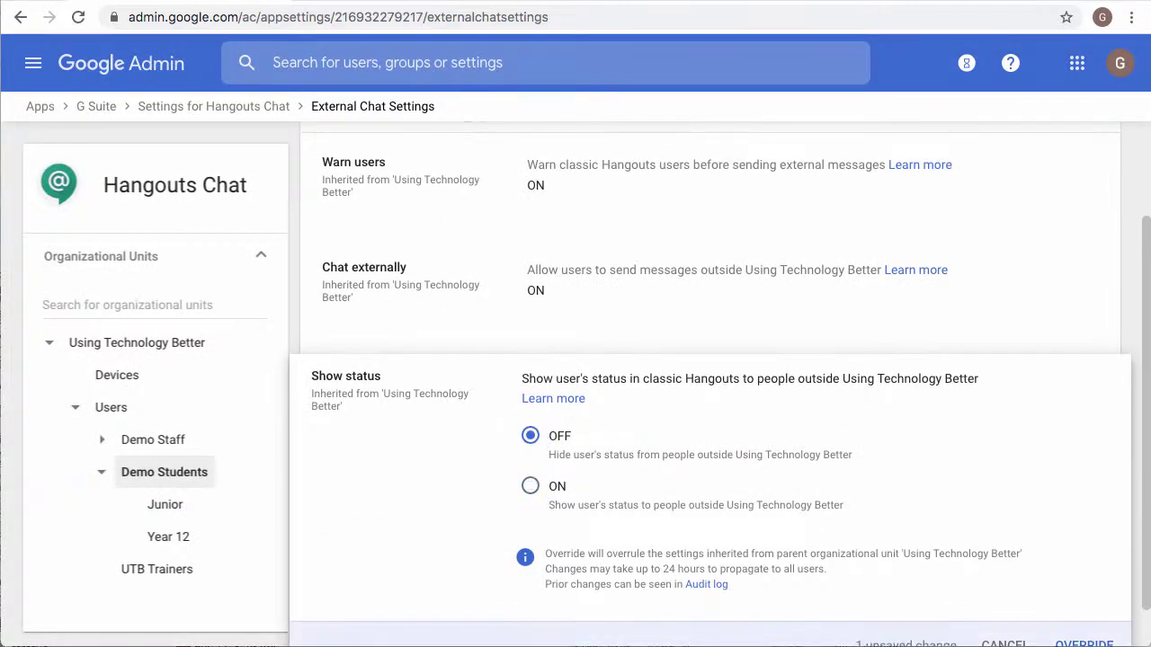
click(1084, 606)
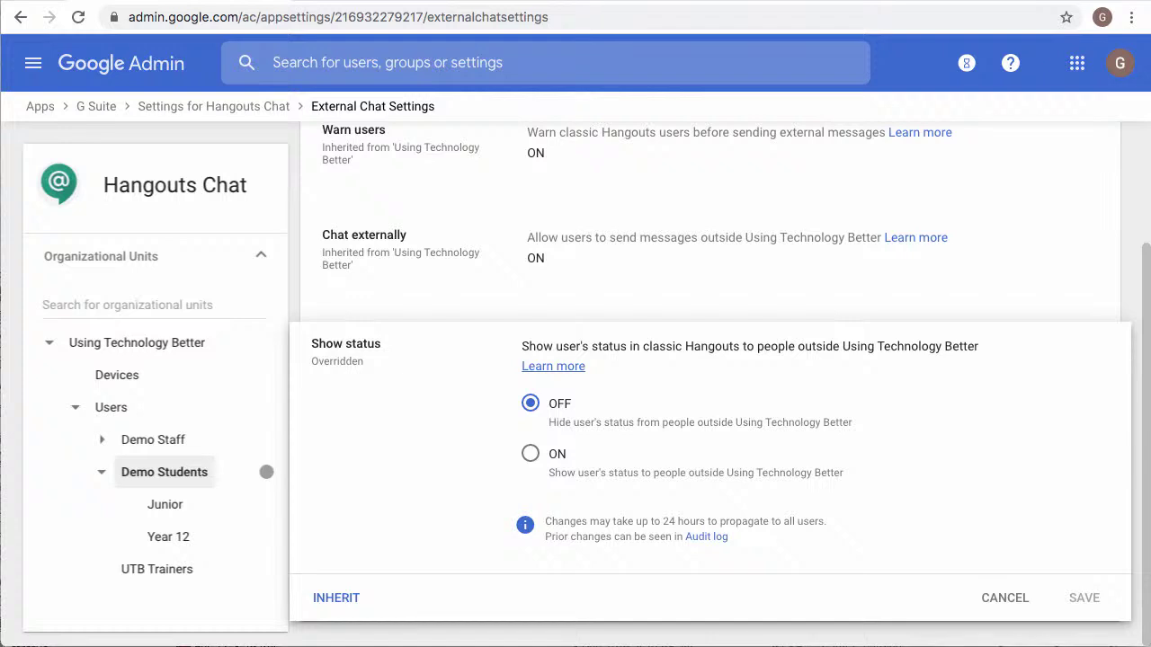
mouse_move(266, 472)
Step: Override the inherited Chat externally setting with OFF for Demo Students, blocking messages outside Using Technology Better
click(1092, 232)
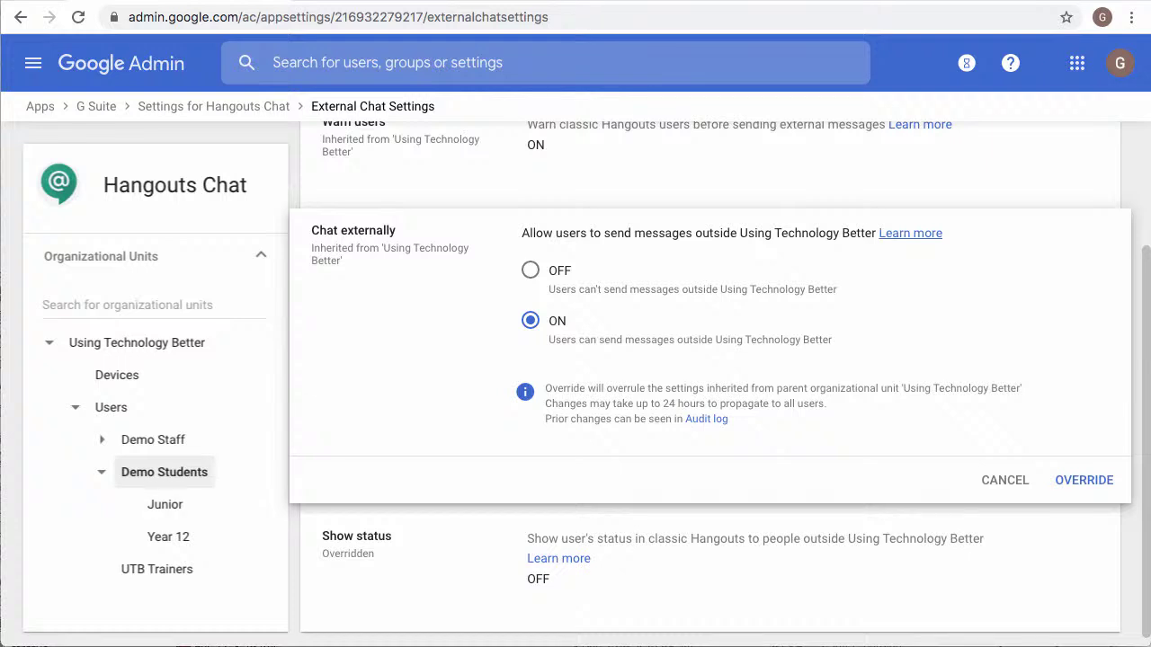
click(530, 271)
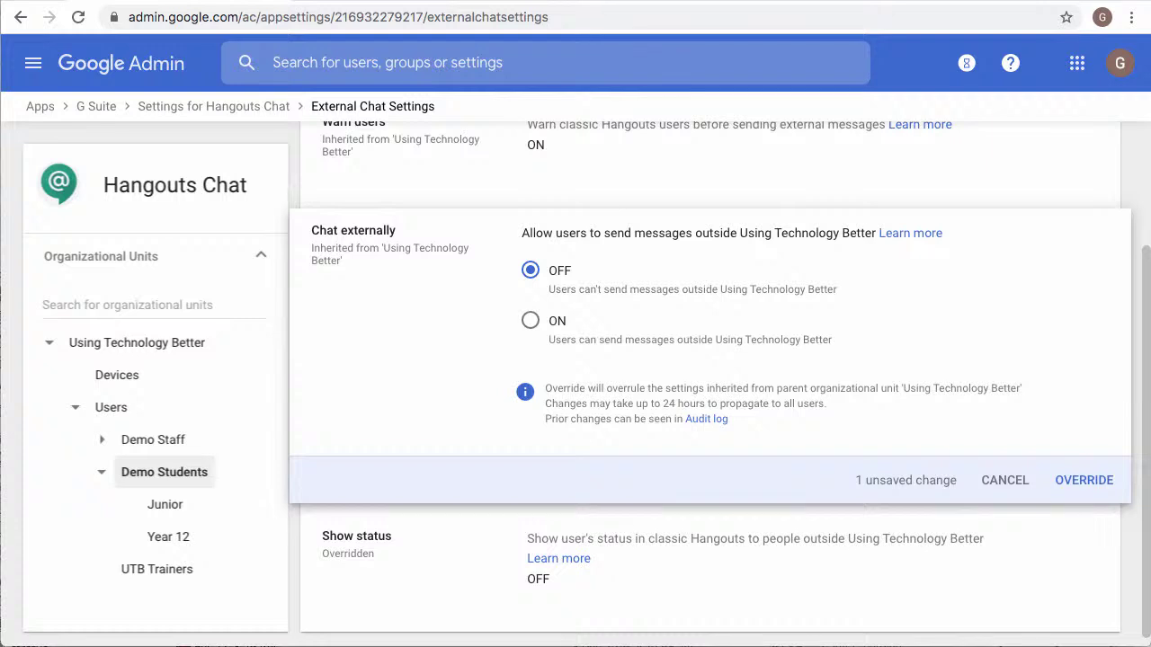
click(1084, 480)
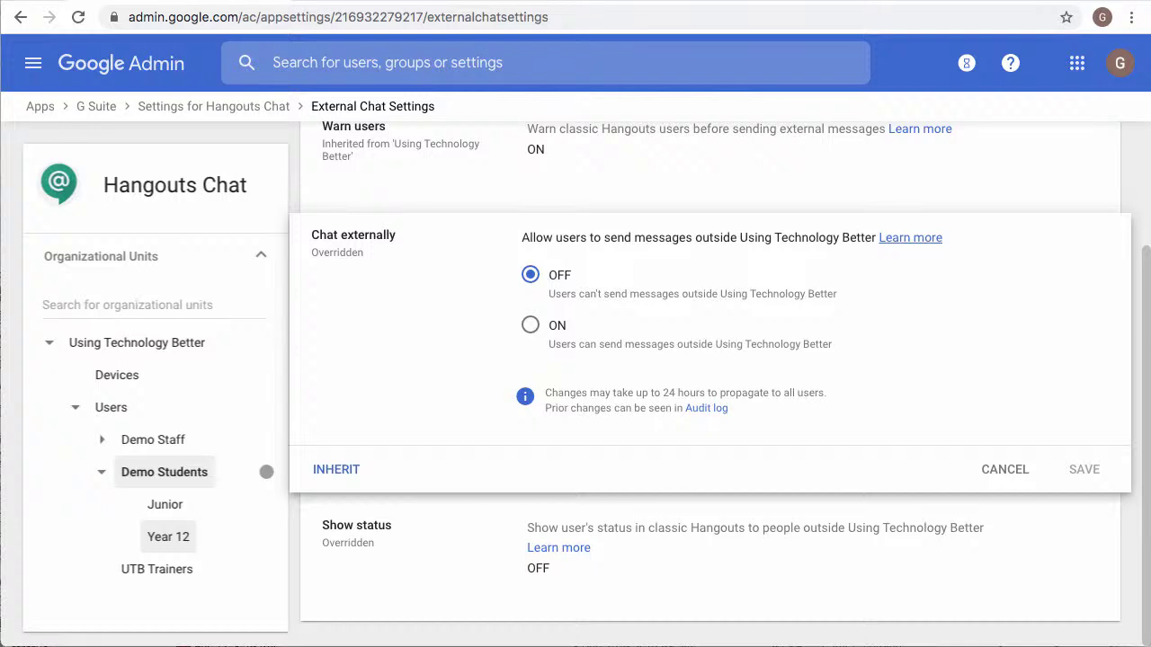
Step: Override the Chat externally setting inherited from Demo Students with ON for the Year 12 organizational unit
click(169, 537)
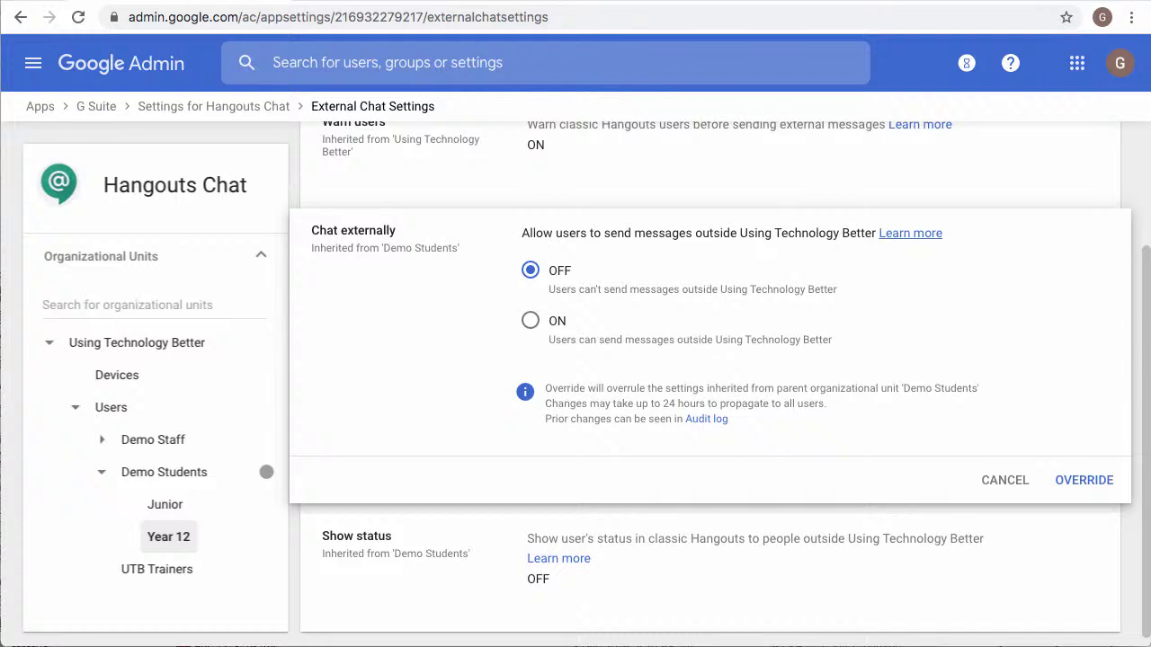
click(530, 320)
click(1083, 480)
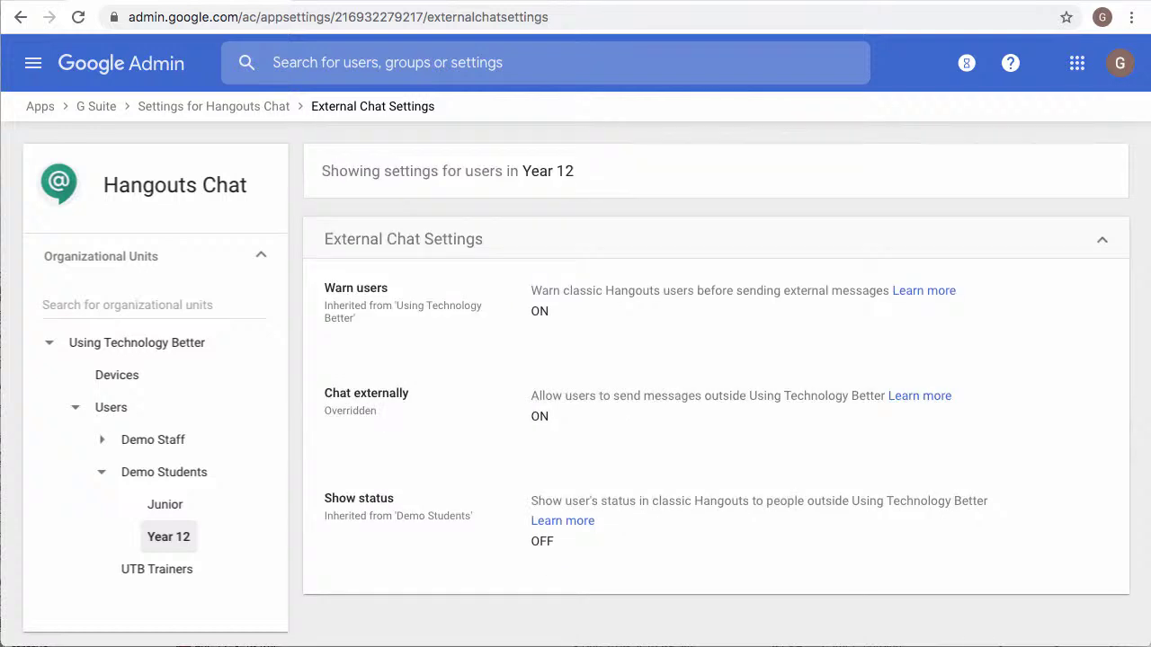
Step: Return to the G Suite services list and review the service status details of Hangouts Meet and Google Hangouts by organizational unit
click(96, 106)
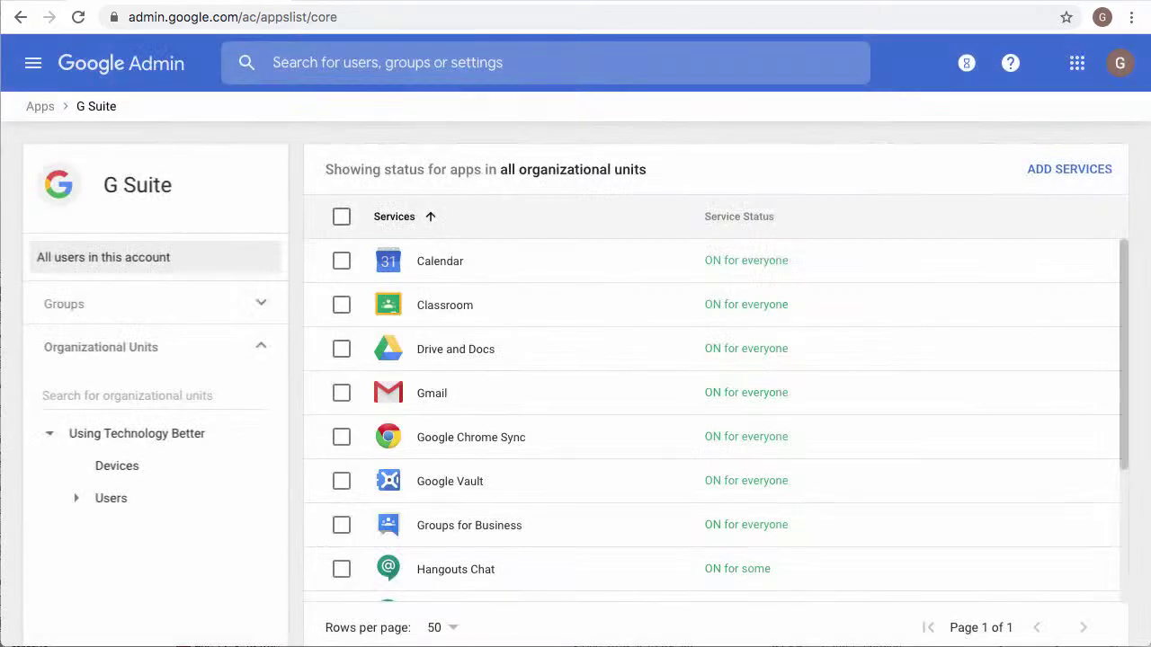
scroll(715, 420, down, 3)
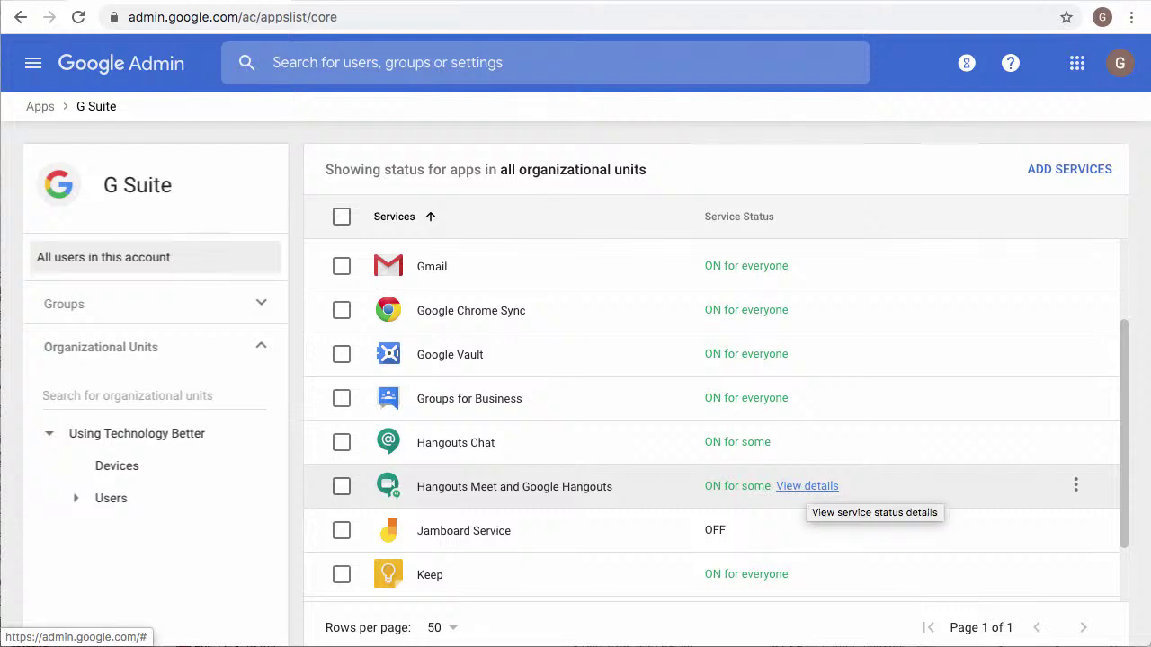
click(806, 486)
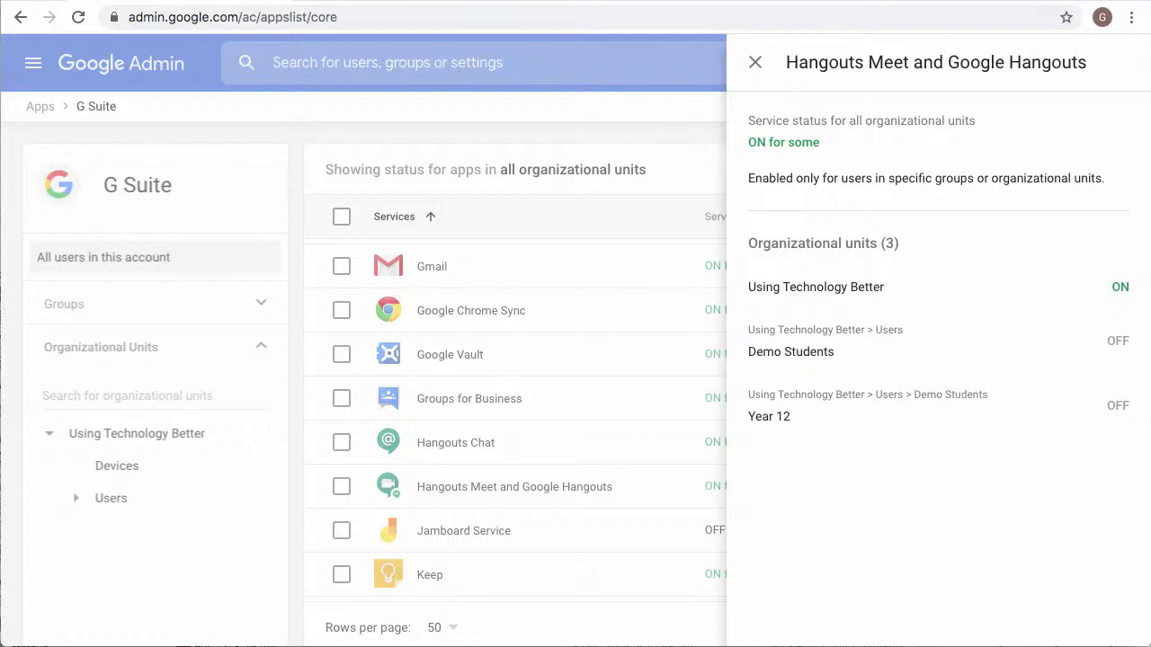
click(755, 62)
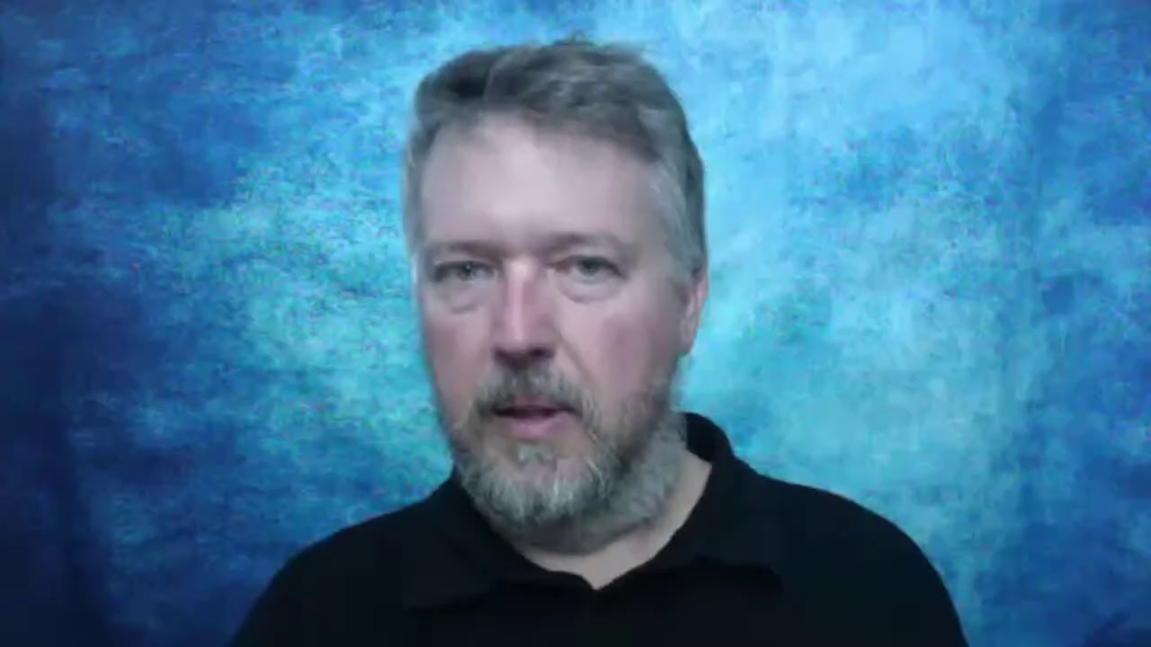